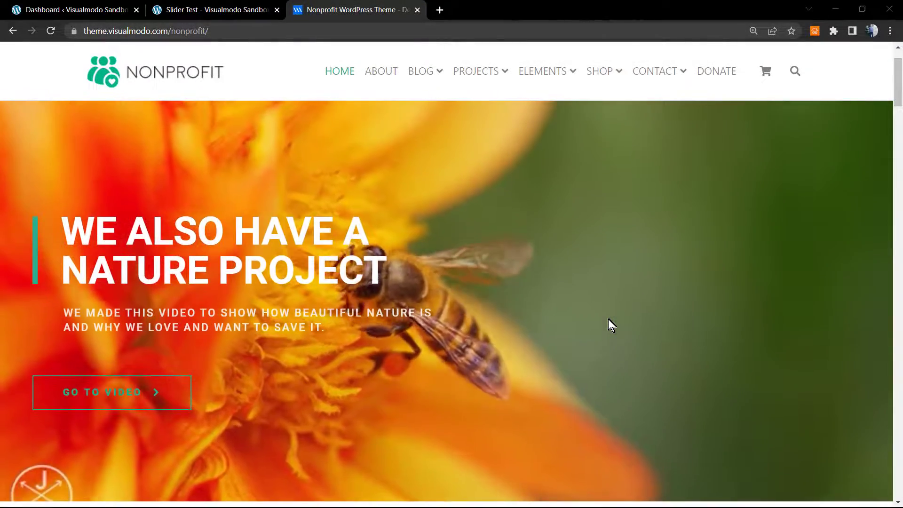
Step: Leave the Nonprofit demo, pass through the Slider Test tab, and show the WordPress admin Dashboard
{"action": "scroll", "coordinate": [480, 268], "scroll_direction": "up", "scroll_amount": 1}
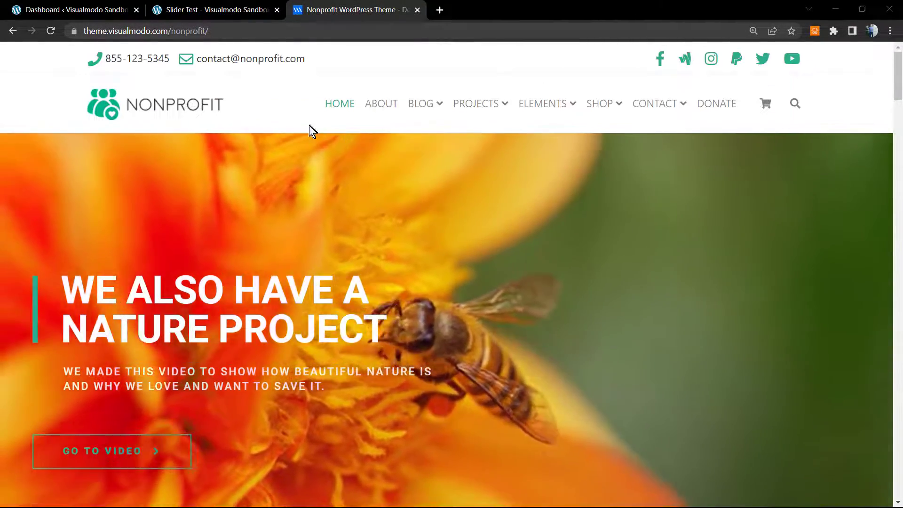
{"action": "left_click", "coordinate": [214, 9]}
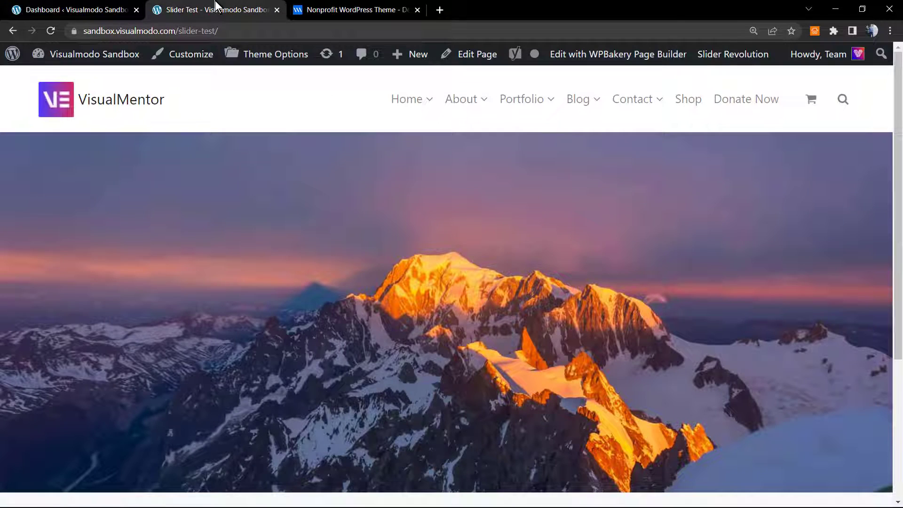
{"action": "left_click", "coordinate": [100, 5]}
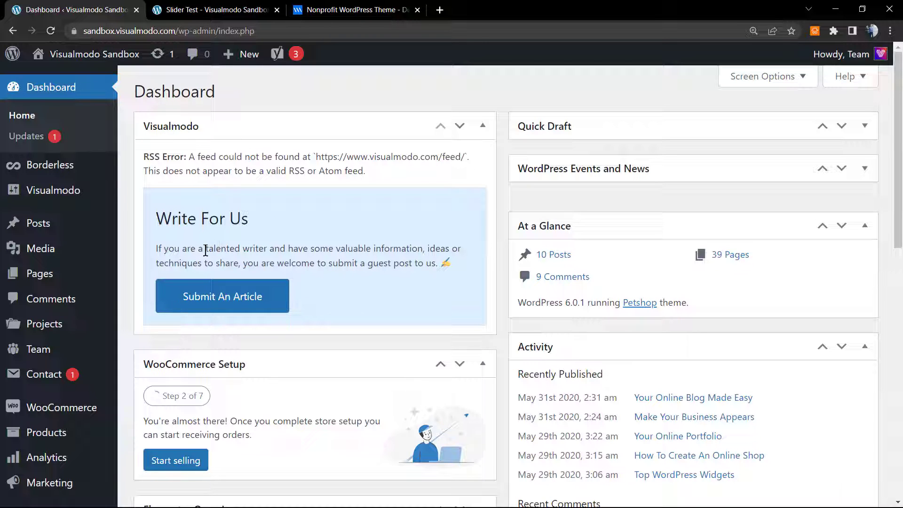
Step: Open the Slider Revolution 6.5.20 Modules overview from the admin sidebar and zoom the browser in
{"action": "scroll", "coordinate": [123, 334], "scroll_direction": "down", "scroll_amount": 5}
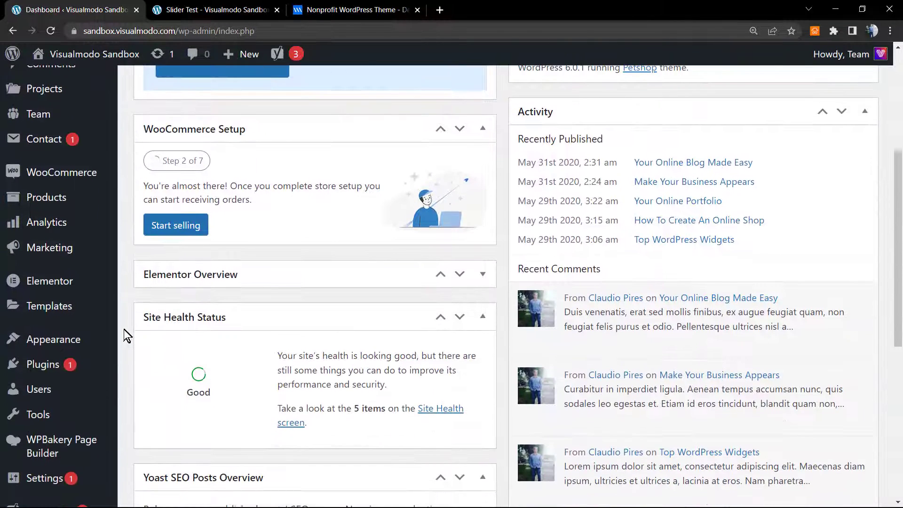
{"action": "scroll", "coordinate": [124, 330], "scroll_direction": "up", "scroll_amount": 6}
{"action": "scroll", "coordinate": [123, 325], "scroll_direction": "down", "scroll_amount": 9}
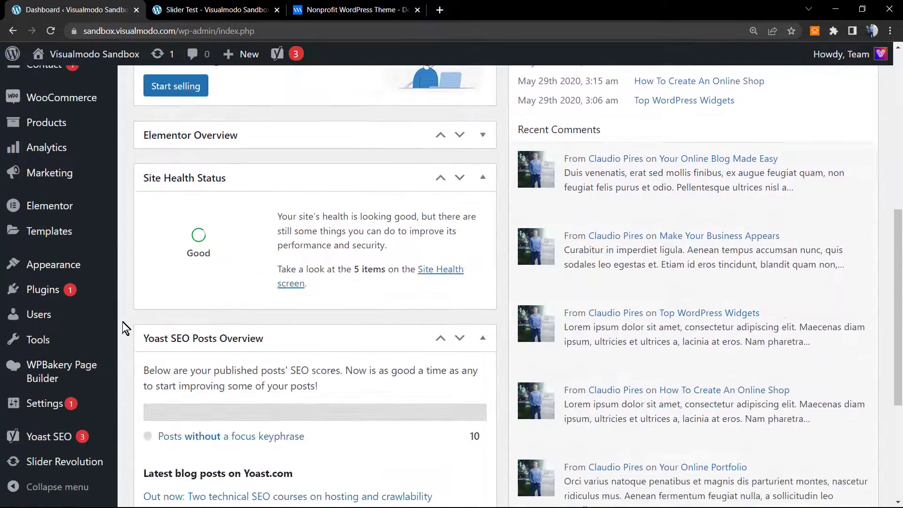
{"action": "left_click", "coordinate": [59, 463]}
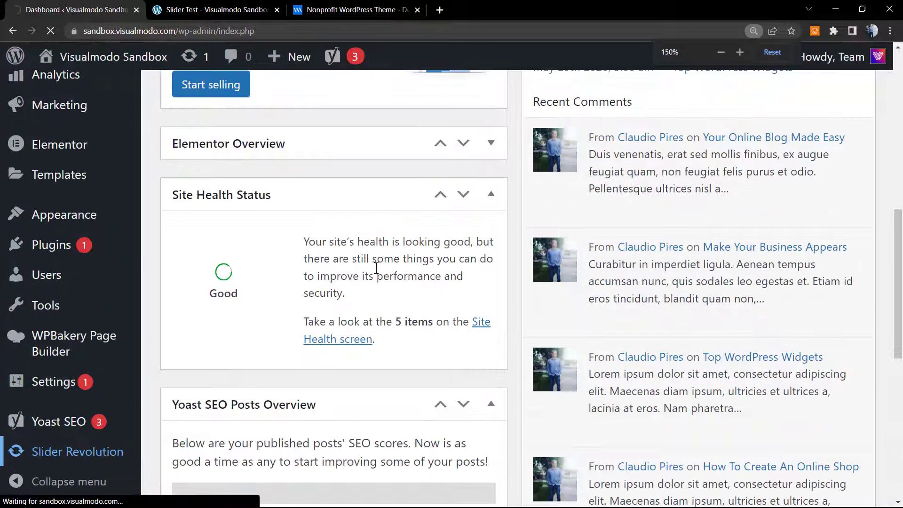
{"action": "key", "text": "ctrl+plus"}
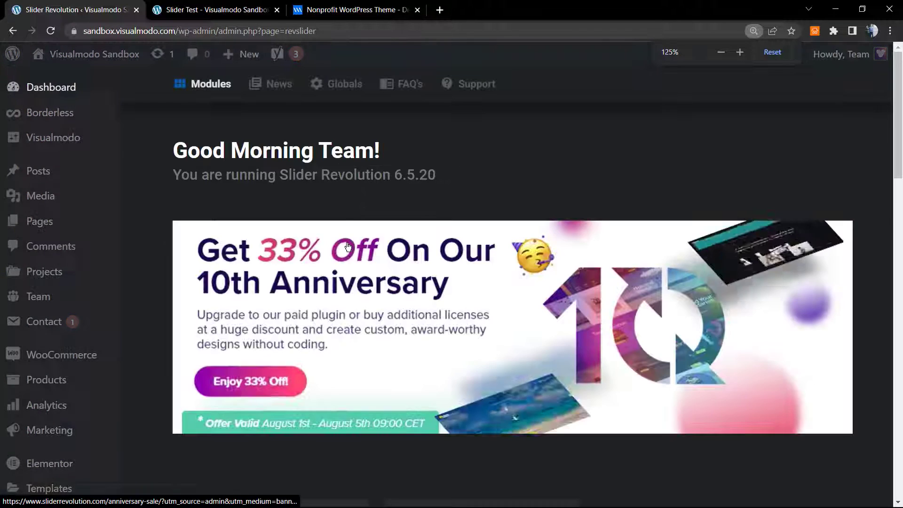
Step: Open the Slider 1 module card in the editor using its pencil edit button
{"action": "scroll", "coordinate": [333, 198], "scroll_direction": "down", "scroll_amount": 5}
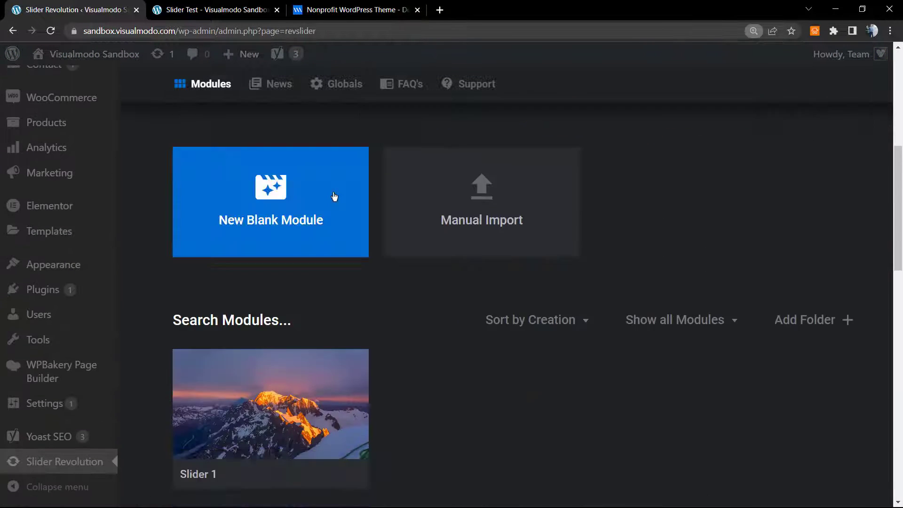
{"action": "scroll", "coordinate": [333, 196], "scroll_direction": "down", "scroll_amount": 1}
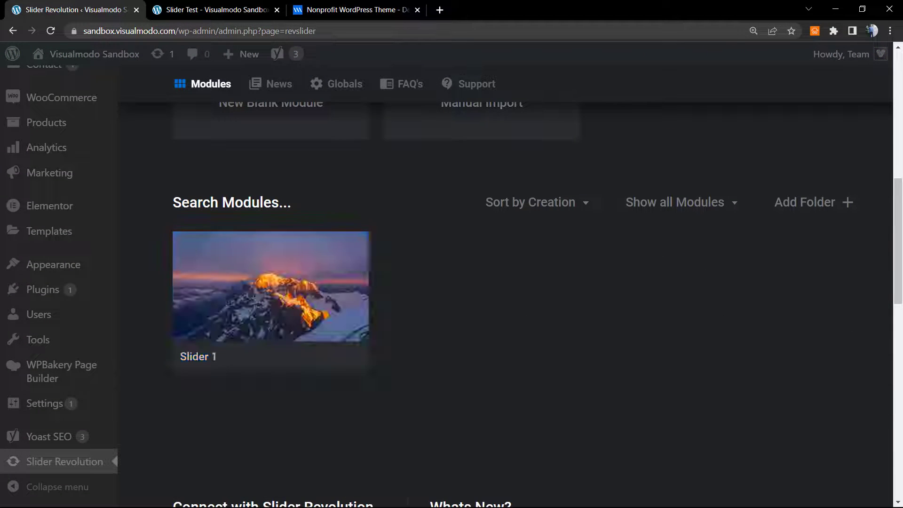
{"action": "scroll", "coordinate": [253, 283], "scroll_direction": "up", "scroll_amount": 1}
{"action": "scroll", "coordinate": [253, 282], "scroll_direction": "down", "scroll_amount": 1}
{"action": "mouse_move", "coordinate": [244, 320]}
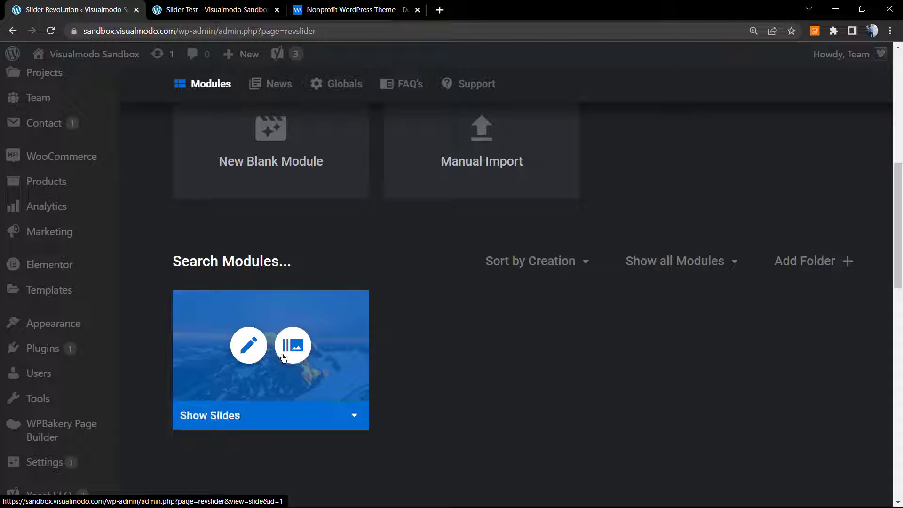
{"action": "left_click", "coordinate": [248, 346]}
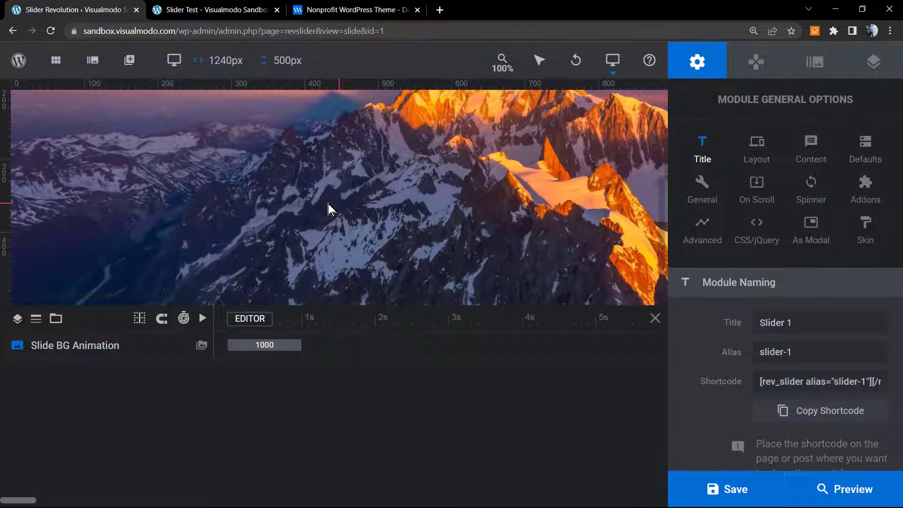
{"action": "scroll", "coordinate": [328, 204], "scroll_direction": "up", "scroll_amount": 2}
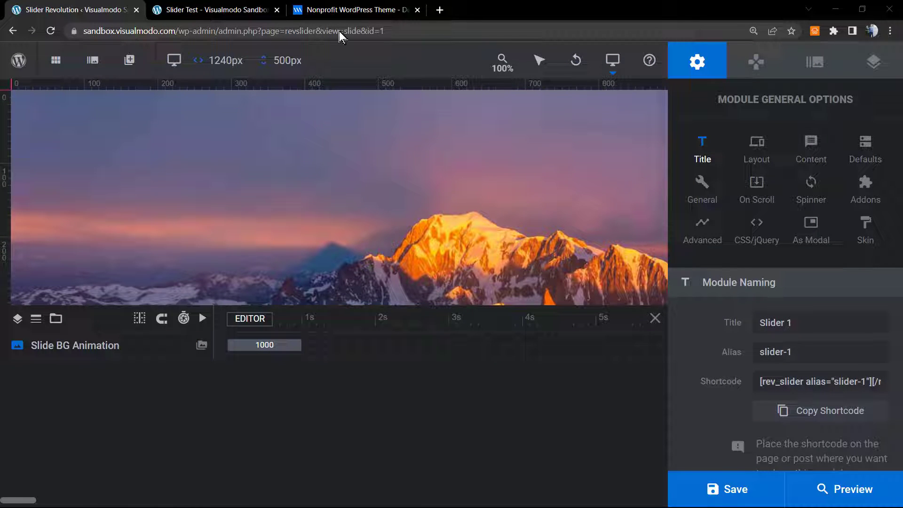
{"action": "mouse_move", "coordinate": [85, 68]}
{"action": "mouse_move", "coordinate": [116, 60]}
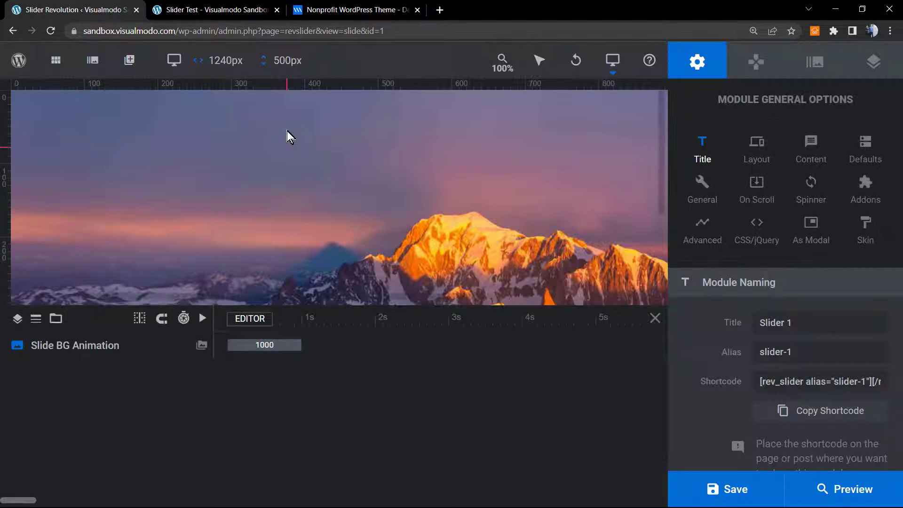
{"action": "key", "text": "ctrl+minus"}
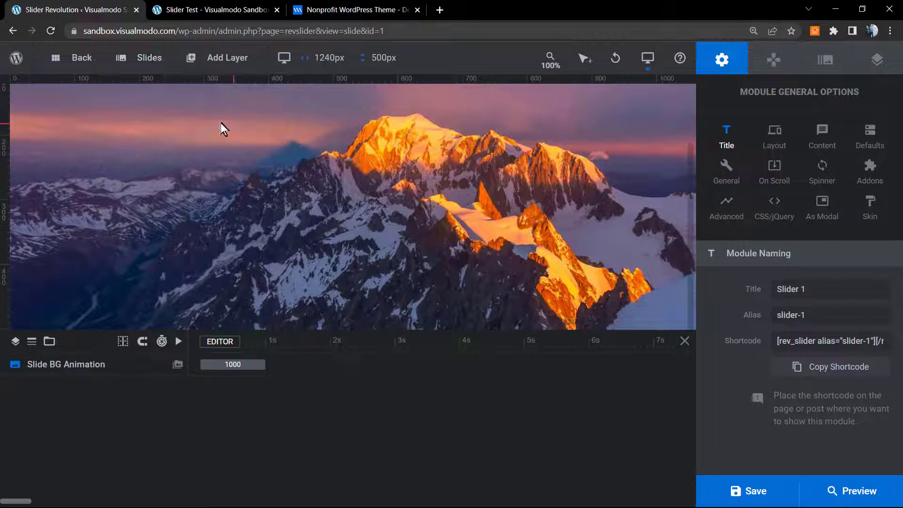
{"action": "key", "text": "ctrl+minus"}
{"action": "key", "text": "ctrl+plus"}
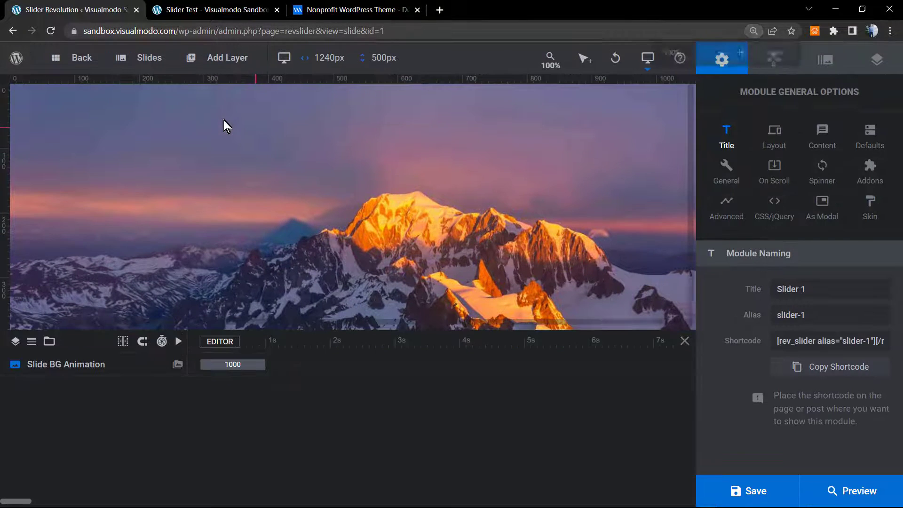
{"action": "mouse_move", "coordinate": [149, 57]}
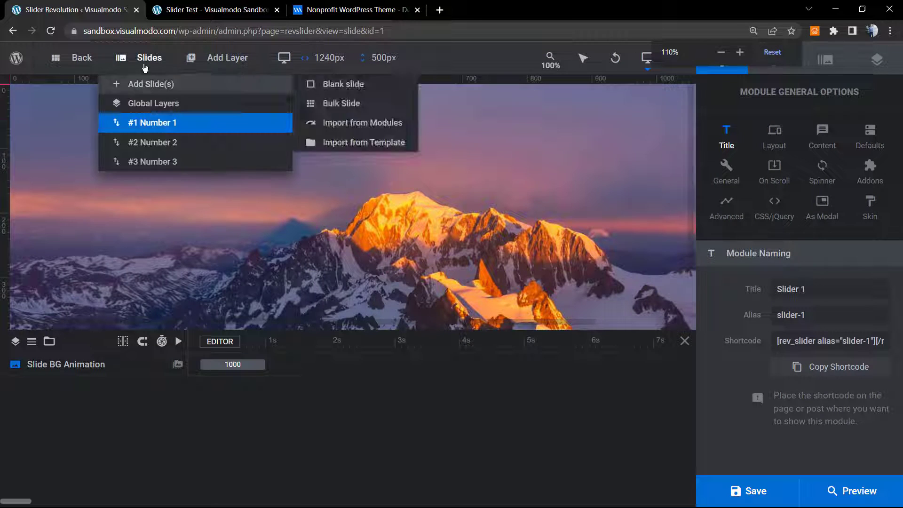
Step: Open slide #1 Number 1 and remove a stray 'j' from its title, zooming to 125%
{"action": "left_click", "coordinate": [157, 124]}
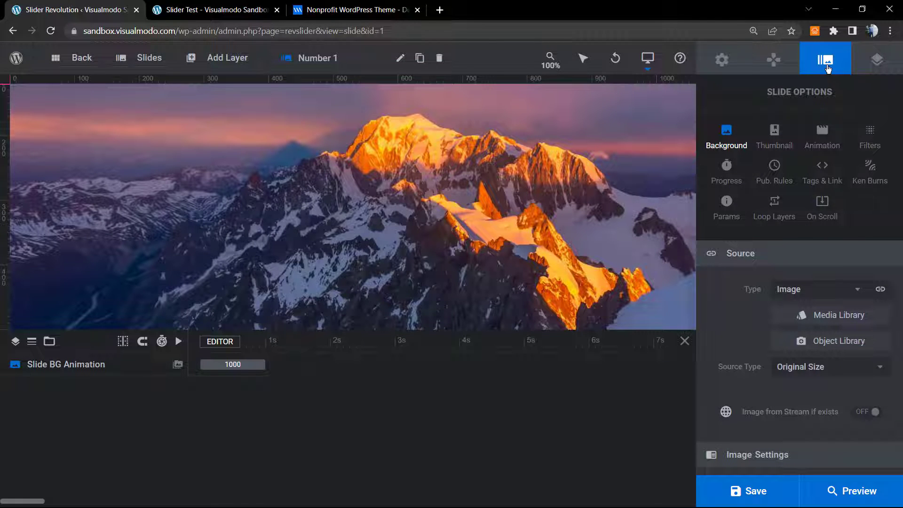
{"action": "left_click_drag", "start_coordinate": [765, 100], "coordinate": [845, 102]}
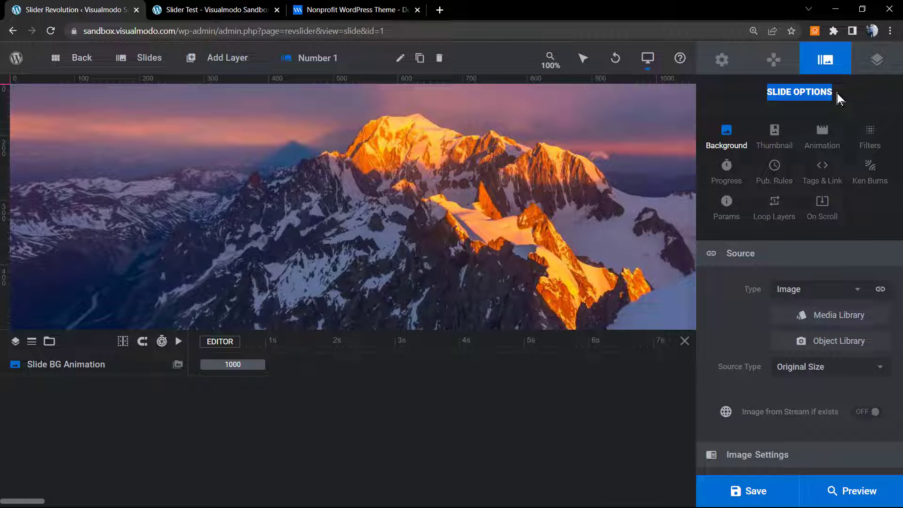
{"action": "triple_click", "coordinate": [320, 59]}
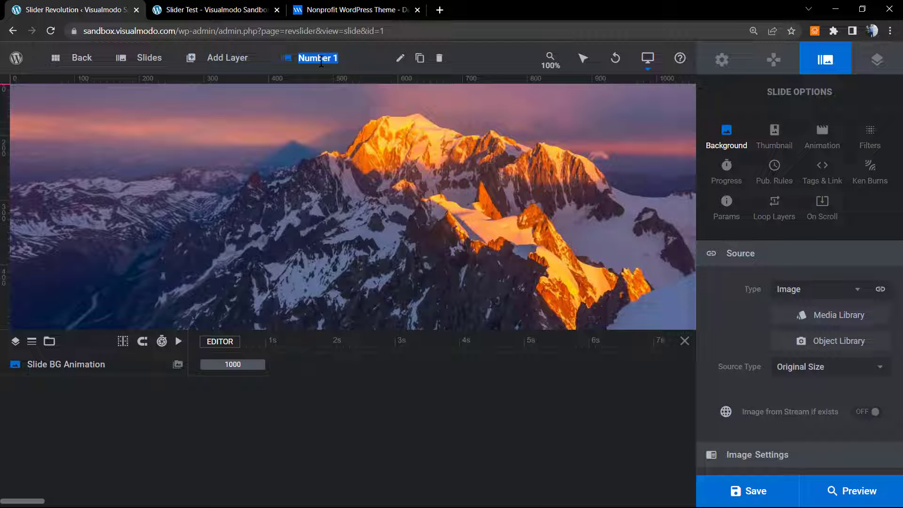
{"action": "key", "text": "ctrl+plus"}
{"action": "key", "text": "ctrl+plus"}
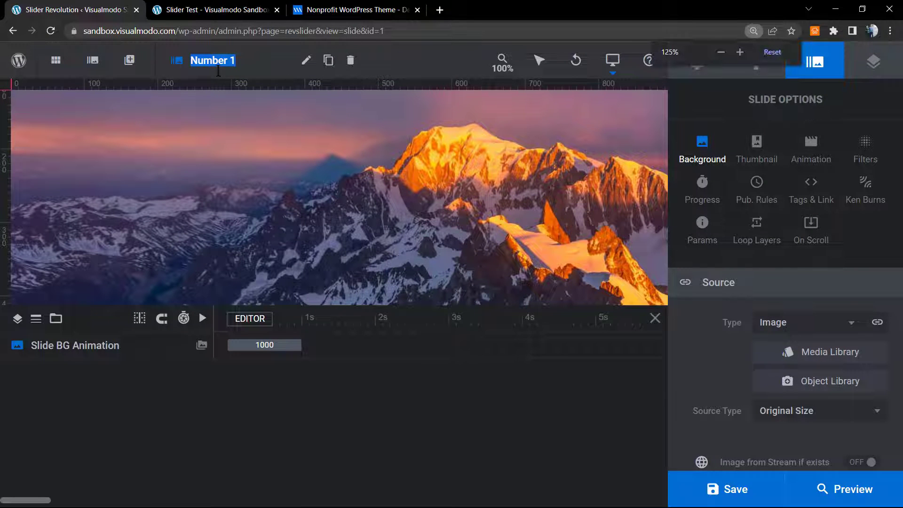
{"action": "left_click", "coordinate": [245, 65]}
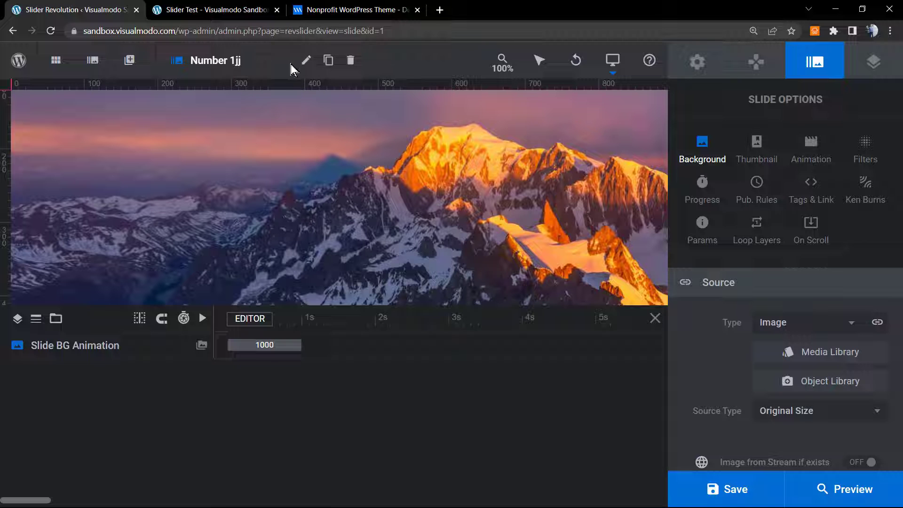
{"action": "key", "text": "BackSpace"}
{"action": "mouse_move", "coordinate": [92, 60]}
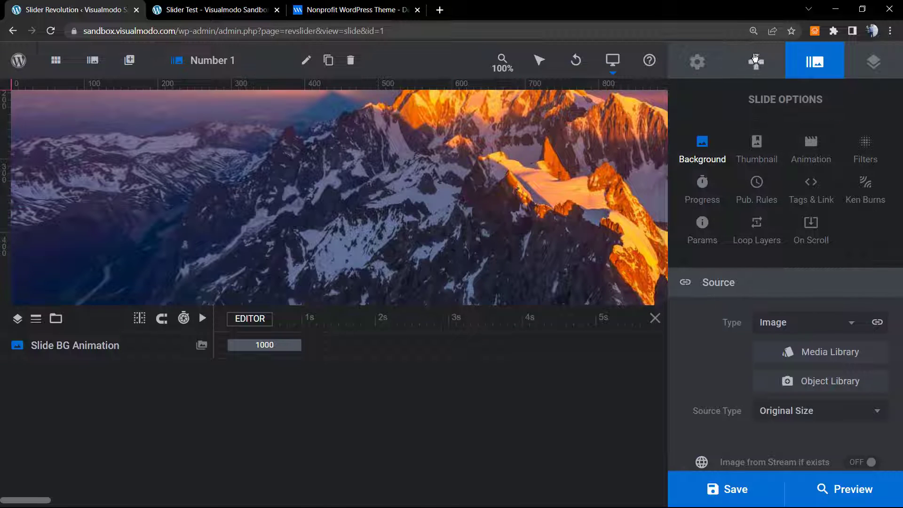
Step: Show the module's Navigation Options panel, where the Progress Bar is off
{"action": "left_click", "coordinate": [751, 59]}
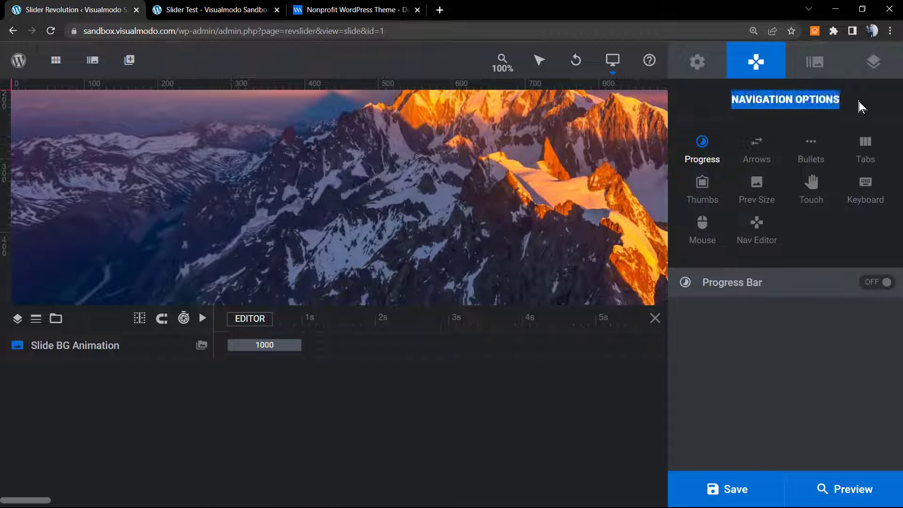
{"action": "triple_click", "coordinate": [817, 106]}
{"action": "left_click", "coordinate": [757, 116]}
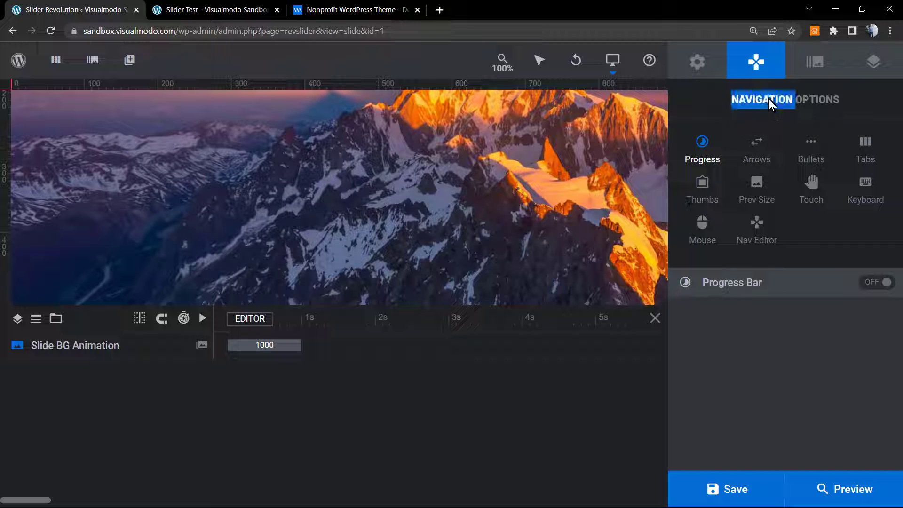
Step: Switch the Tabs Type toggle on, giving Hesperiden tab thumbnails, and save the slide
{"action": "left_click_drag", "start_coordinate": [768, 99], "coordinate": [858, 134]}
{"action": "left_click", "coordinate": [862, 141]}
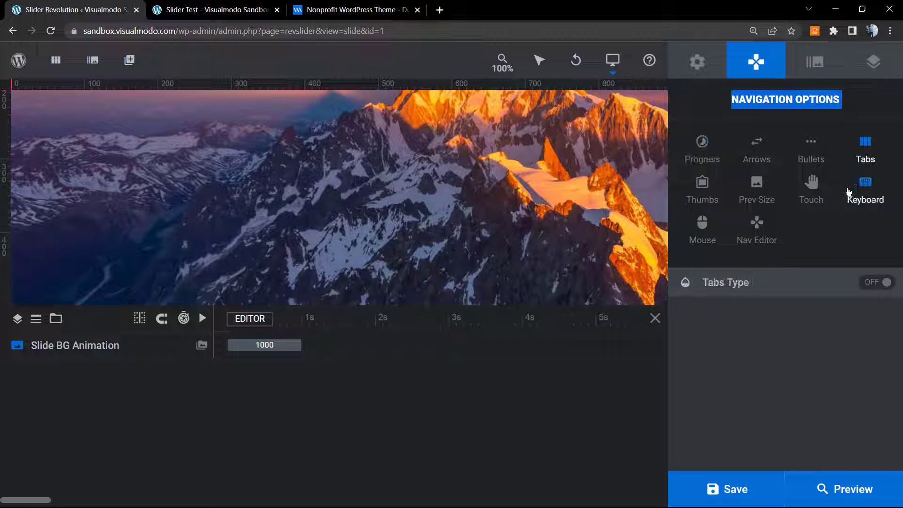
{"action": "left_click_drag", "start_coordinate": [758, 291], "coordinate": [689, 291]}
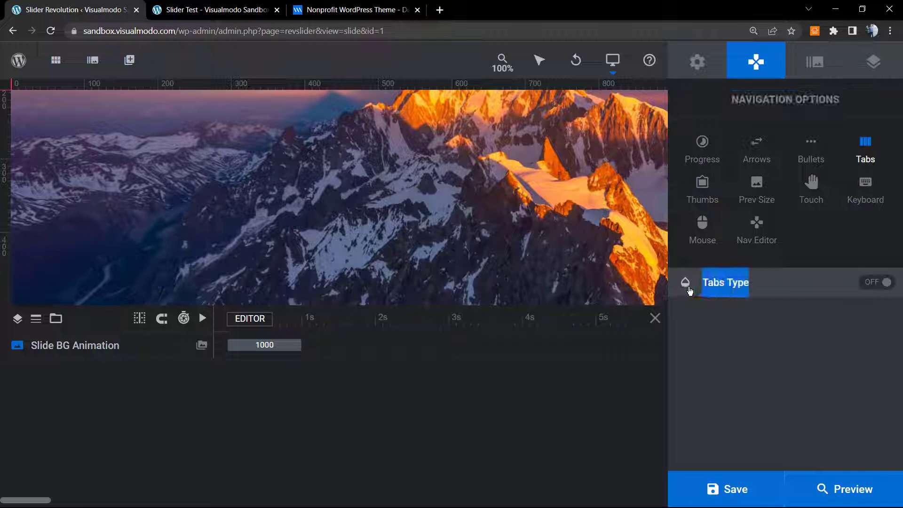
{"action": "left_click_drag", "start_coordinate": [858, 282], "coordinate": [890, 287]}
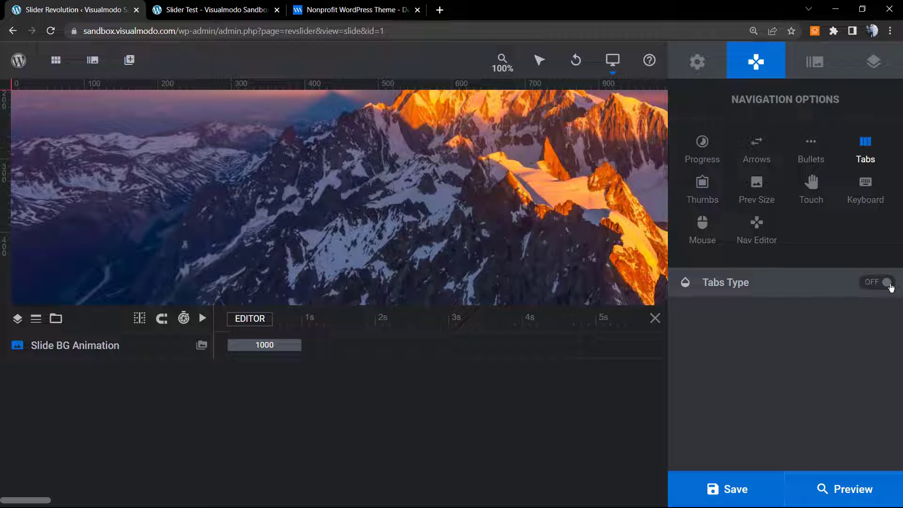
{"action": "left_click", "coordinate": [890, 287]}
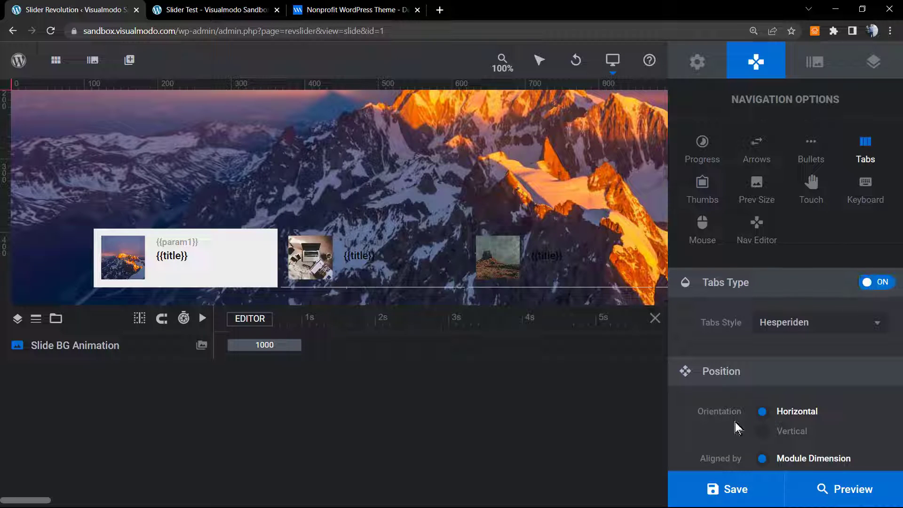
{"action": "left_click", "coordinate": [733, 489]}
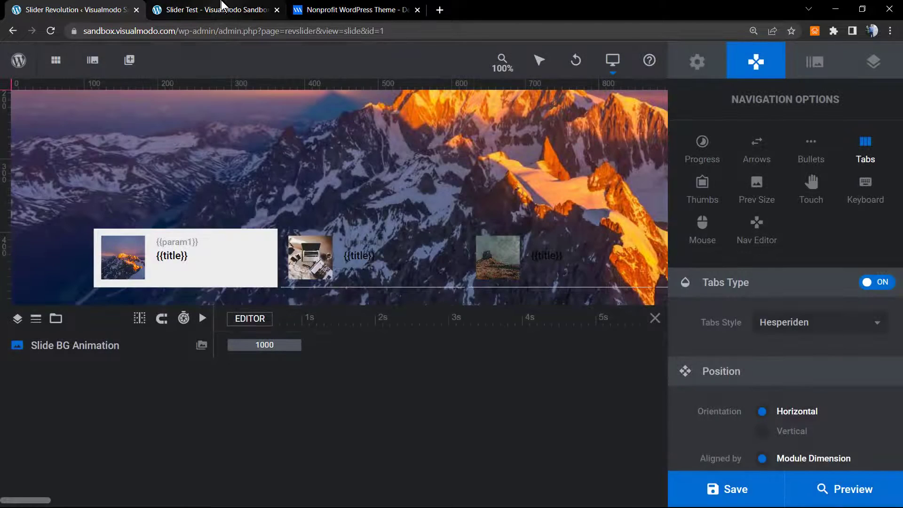
{"action": "left_click", "coordinate": [221, 5]}
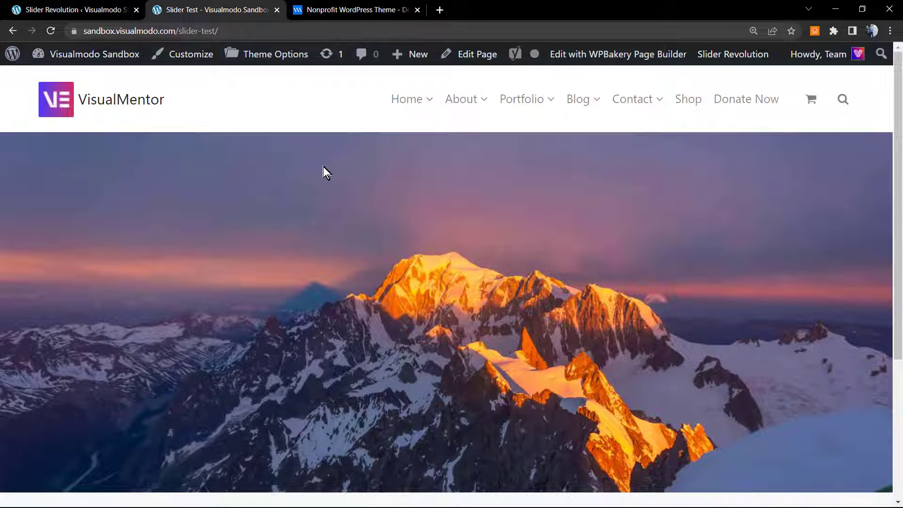
{"action": "key", "text": "F5"}
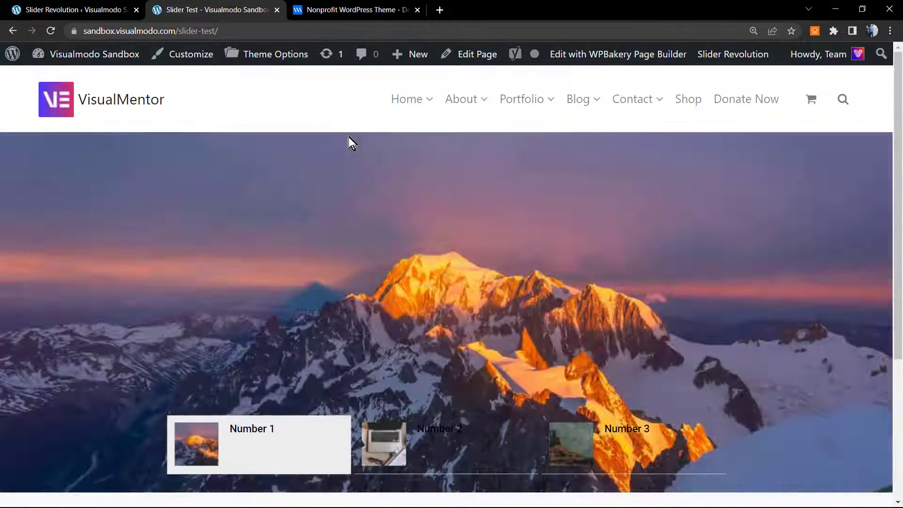
{"action": "left_click", "coordinate": [447, 445]}
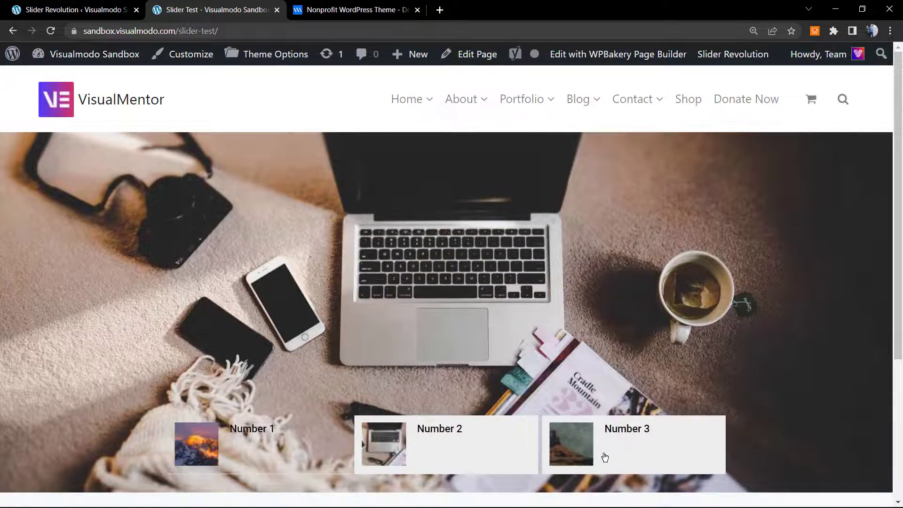
{"action": "left_click", "coordinate": [603, 457]}
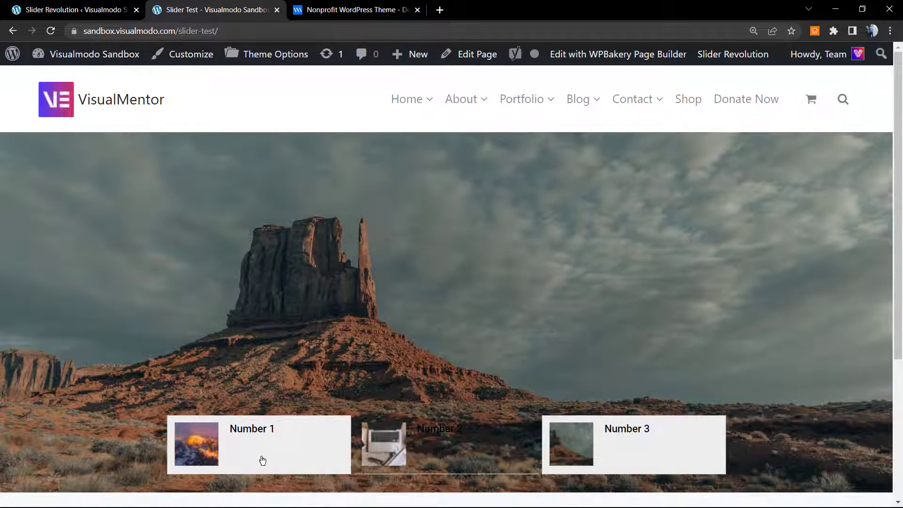
{"action": "left_click", "coordinate": [262, 459]}
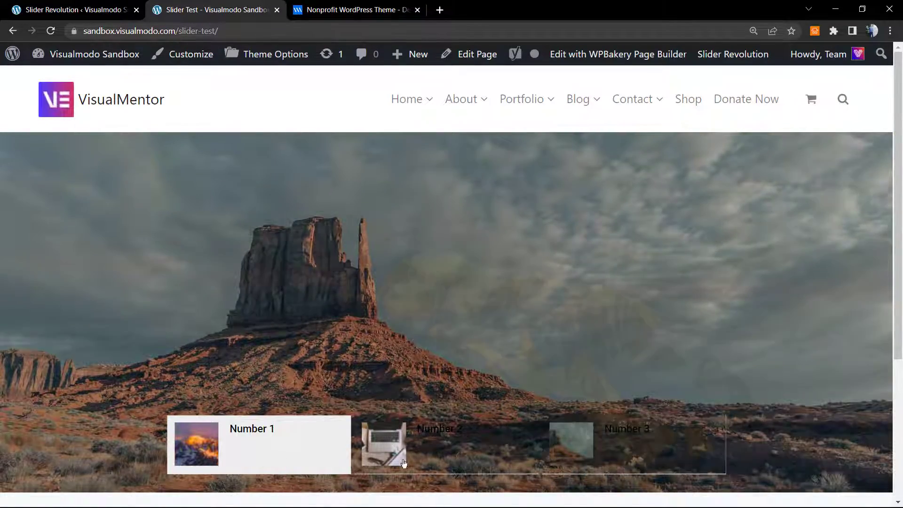
{"action": "left_click", "coordinate": [614, 445]}
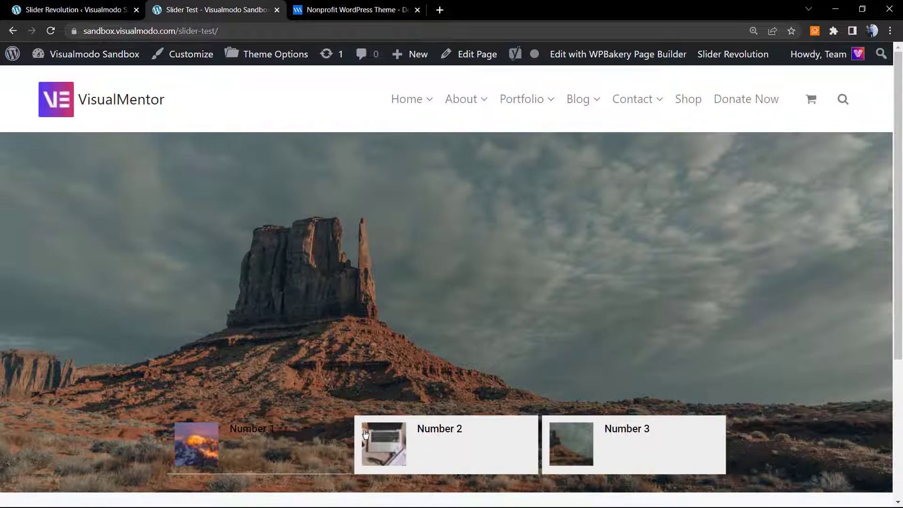
{"action": "left_click", "coordinate": [254, 440]}
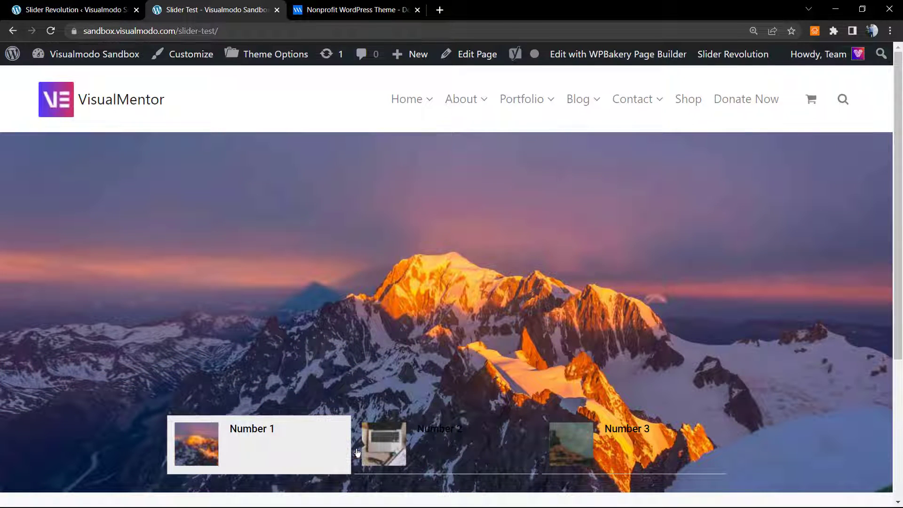
{"action": "left_click", "coordinate": [453, 455]}
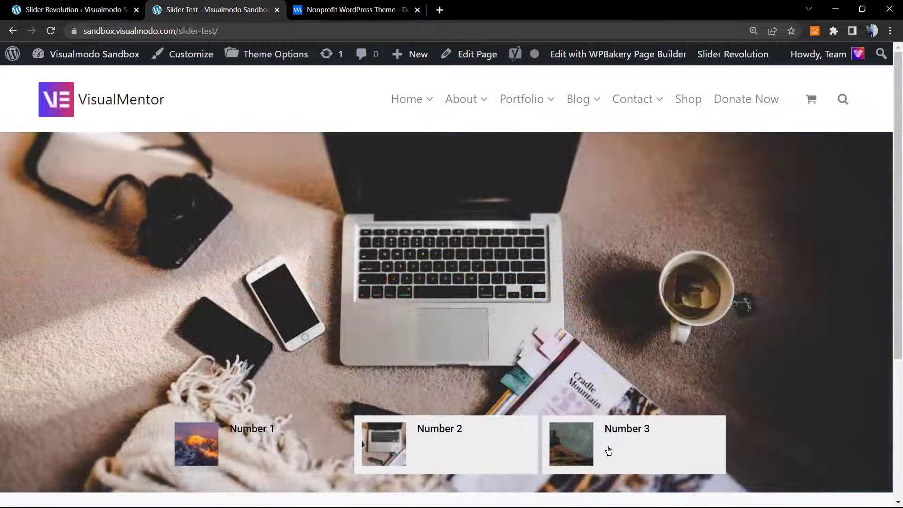
{"action": "left_click", "coordinate": [630, 448]}
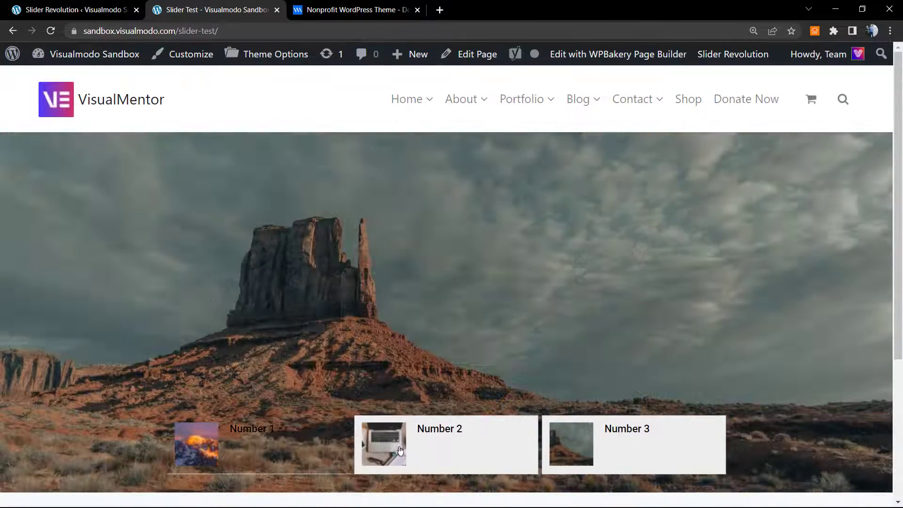
{"action": "left_click", "coordinate": [400, 451]}
{"action": "left_click", "coordinate": [302, 447]}
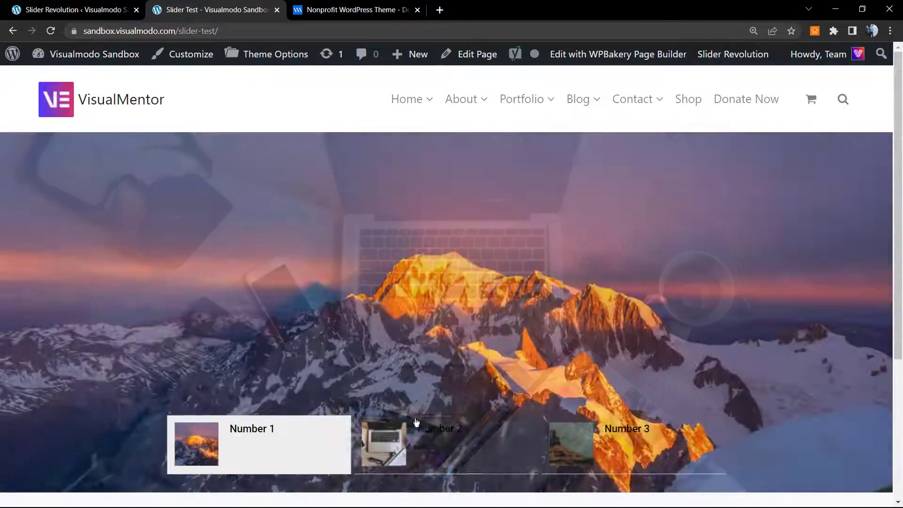
Step: Set the Tabs Style to Hermes, save, and reload the live Slider Test page
{"action": "left_click", "coordinate": [75, 10]}
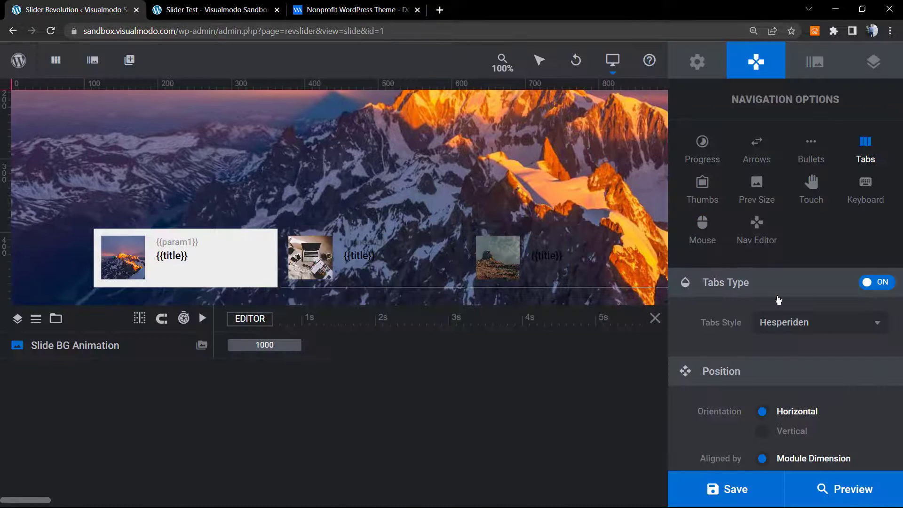
{"action": "scroll", "coordinate": [775, 296], "scroll_direction": "down", "scroll_amount": 2}
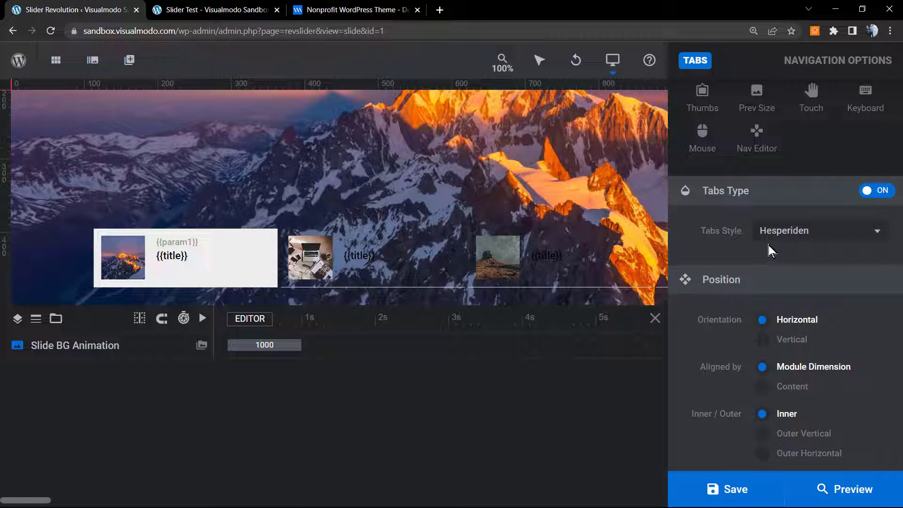
{"action": "left_click", "coordinate": [796, 231]}
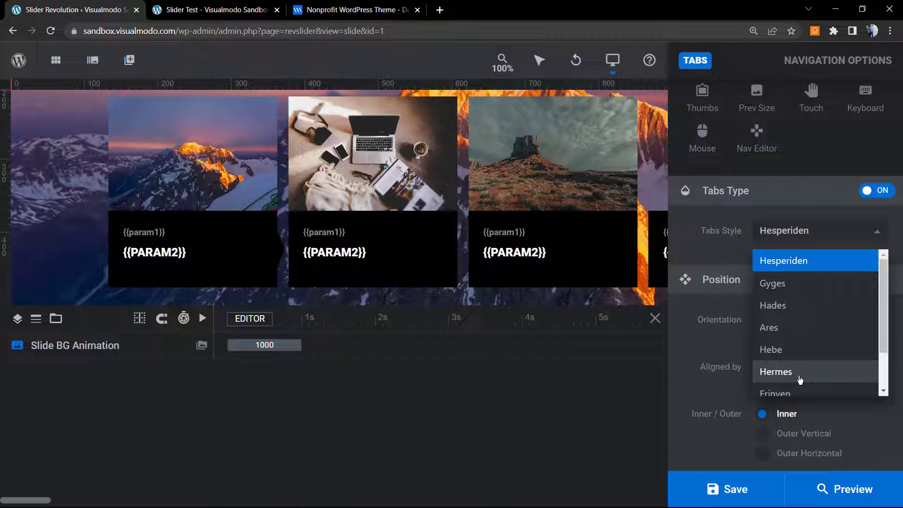
{"action": "left_click", "coordinate": [800, 379]}
{"action": "left_click", "coordinate": [736, 495]}
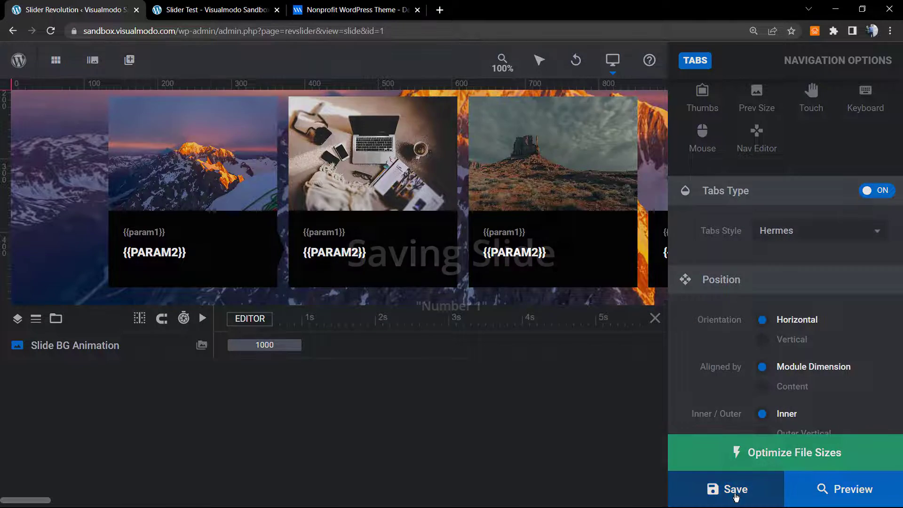
{"action": "left_click", "coordinate": [222, 9]}
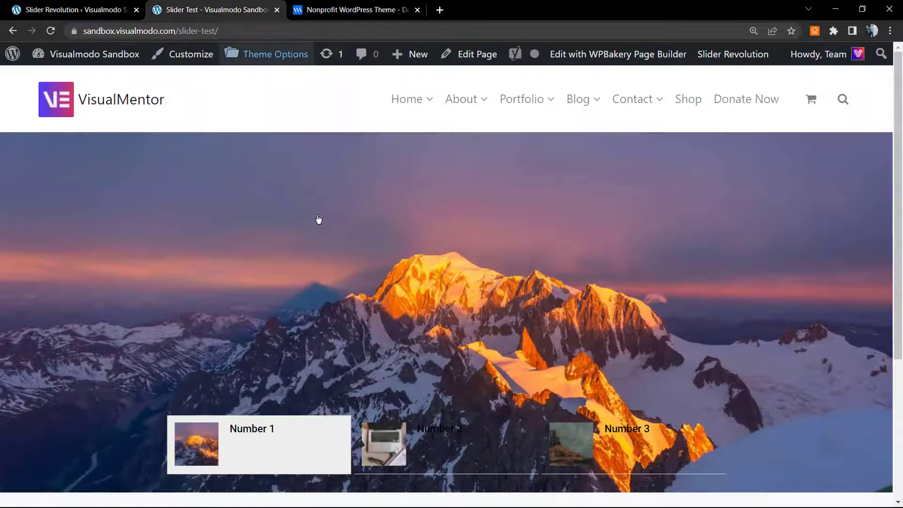
{"action": "key", "text": "F5"}
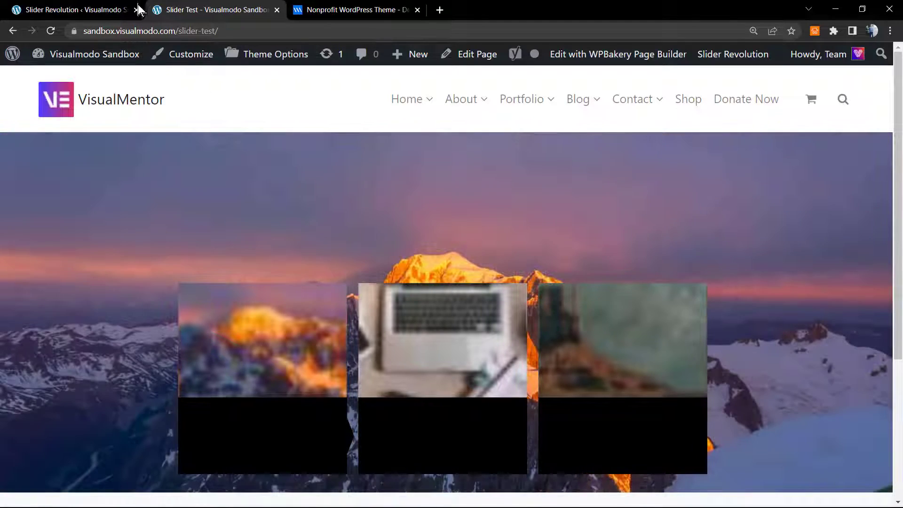
Step: Set the Tabs Style to Zeus and save the slide
{"action": "left_click", "coordinate": [108, 10]}
{"action": "left_click", "coordinate": [799, 231]}
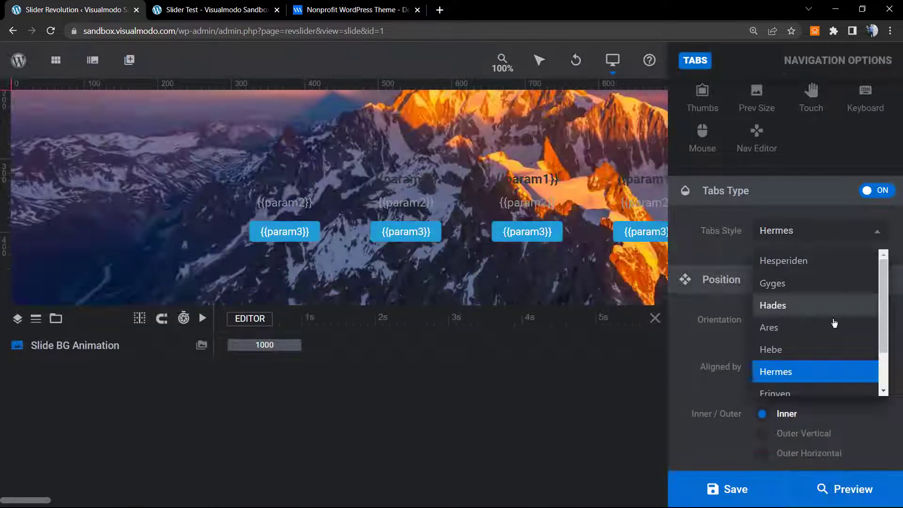
{"action": "scroll", "coordinate": [790, 310], "scroll_direction": "down", "scroll_amount": 1}
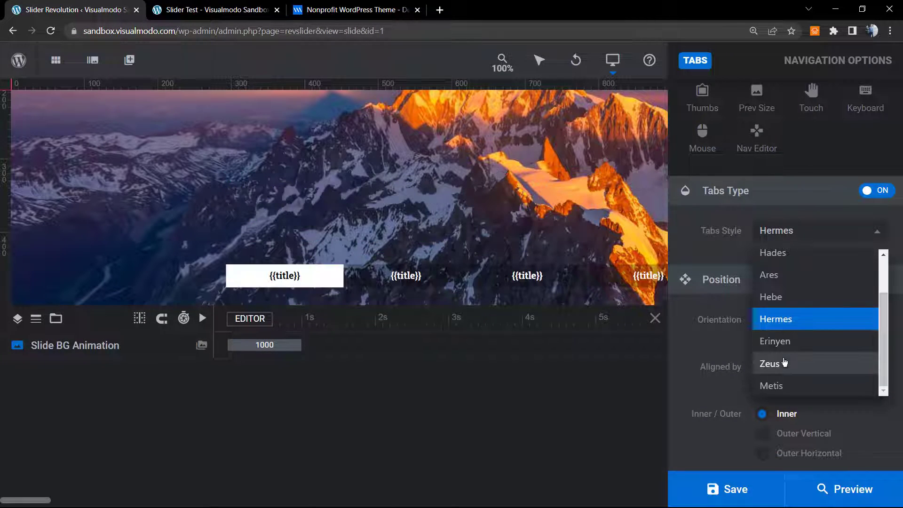
{"action": "left_click", "coordinate": [785, 362]}
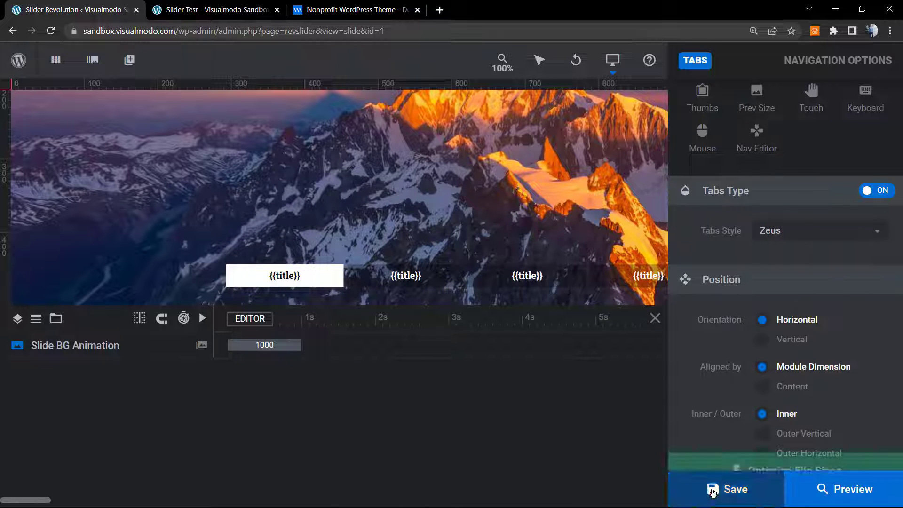
{"action": "left_click", "coordinate": [696, 487]}
Step: Reload the live Slider Test page and click through the Number 2, 3, 2 and 1 tabs
{"action": "left_click", "coordinate": [216, 11]}
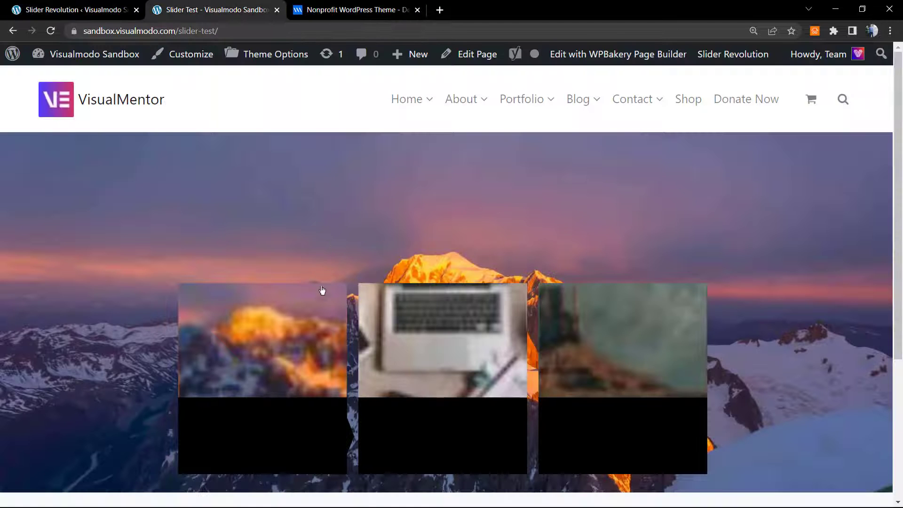
{"action": "key", "text": "F5"}
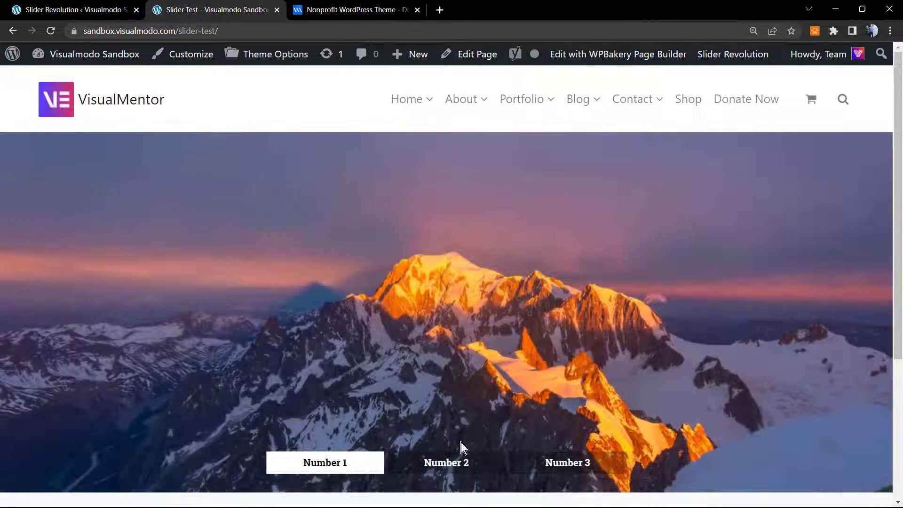
{"action": "left_click", "coordinate": [459, 460]}
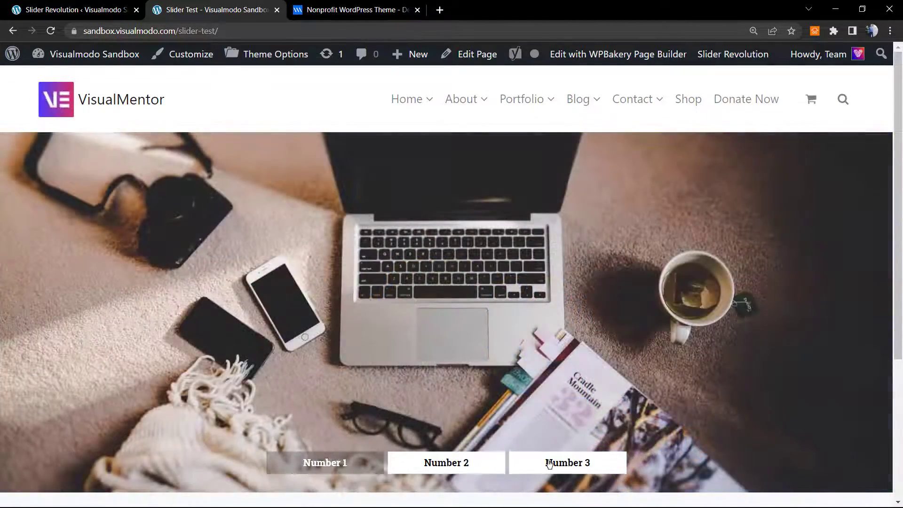
{"action": "left_click", "coordinate": [549, 463]}
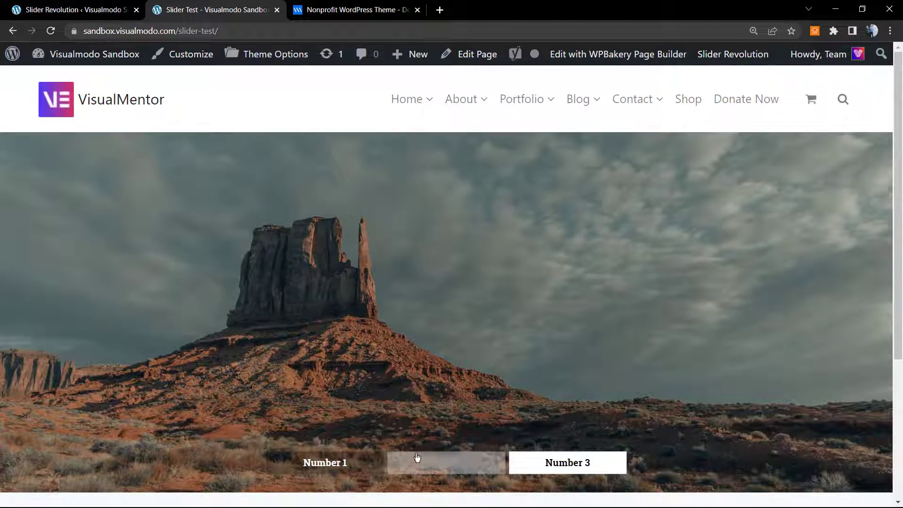
{"action": "left_click", "coordinate": [416, 461]}
{"action": "left_click", "coordinate": [351, 464]}
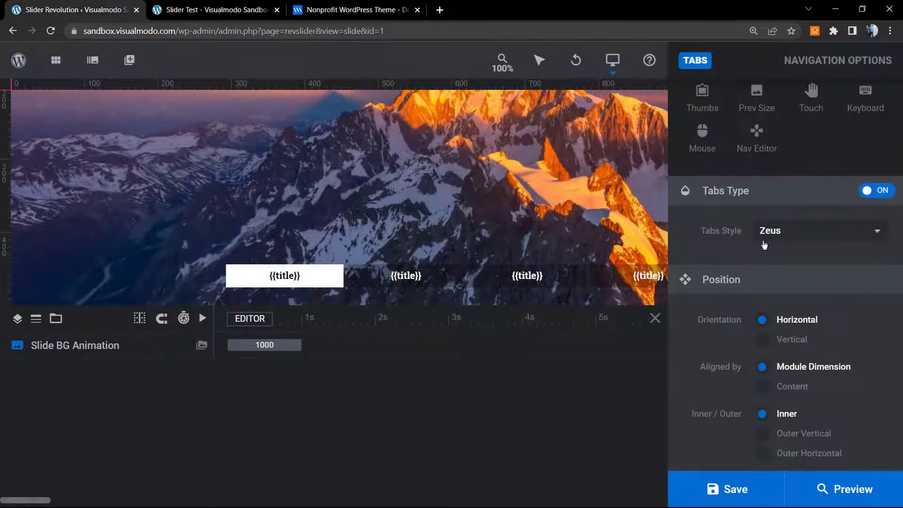
Step: Apply the Hesperiden style to the tabs
{"action": "left_click", "coordinate": [828, 231]}
{"action": "scroll", "coordinate": [841, 315], "scroll_direction": "up", "scroll_amount": 2}
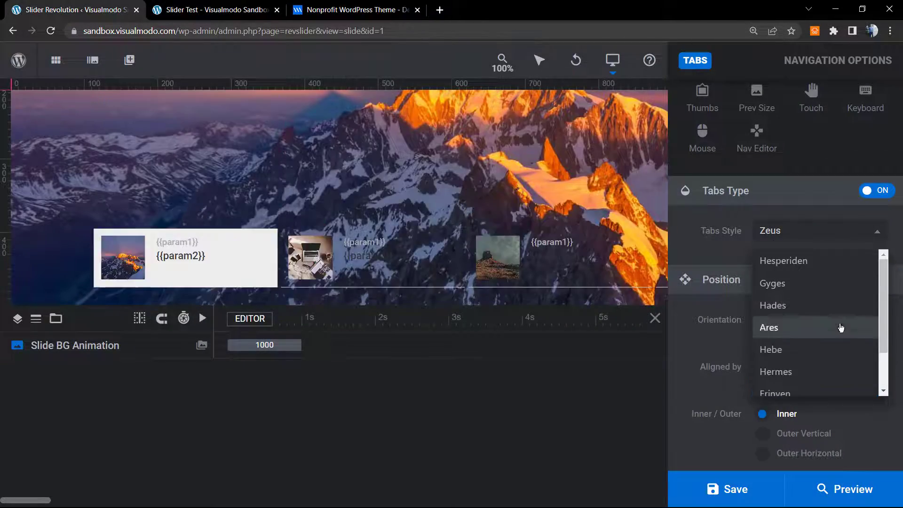
{"action": "left_click", "coordinate": [776, 254]}
{"action": "scroll", "coordinate": [771, 324], "scroll_direction": "down", "scroll_amount": 2}
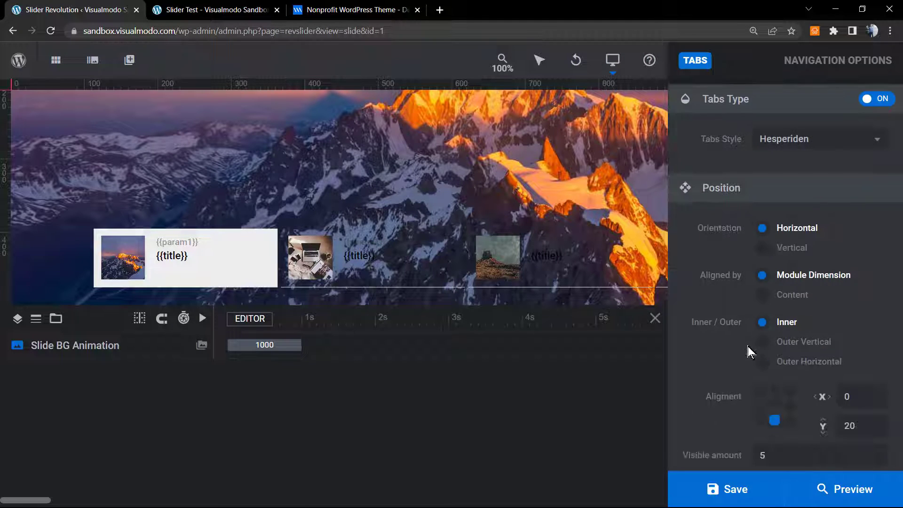
{"action": "scroll", "coordinate": [780, 290], "scroll_direction": "up", "scroll_amount": 2}
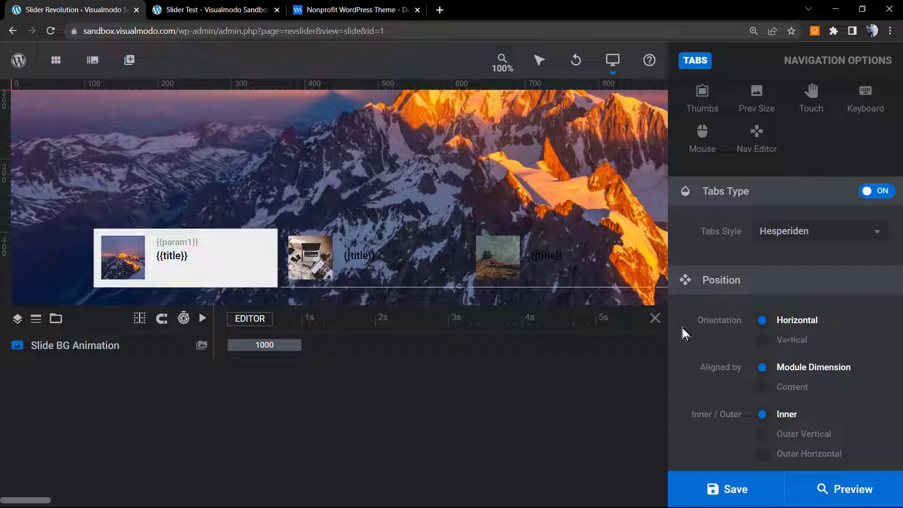
Step: Set tab orientation to Vertical, align them bottom-right, and save the slide
{"action": "left_click", "coordinate": [792, 341]}
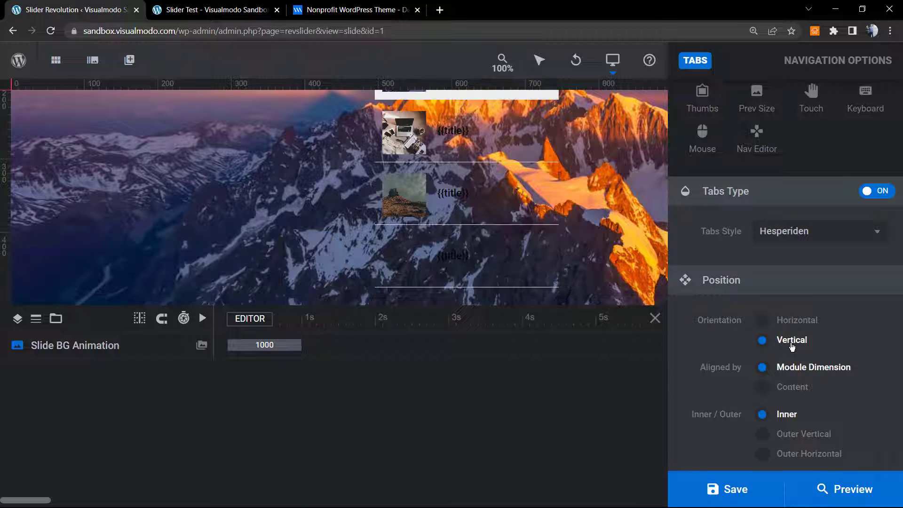
{"action": "scroll", "coordinate": [750, 329], "scroll_direction": "down", "scroll_amount": 2}
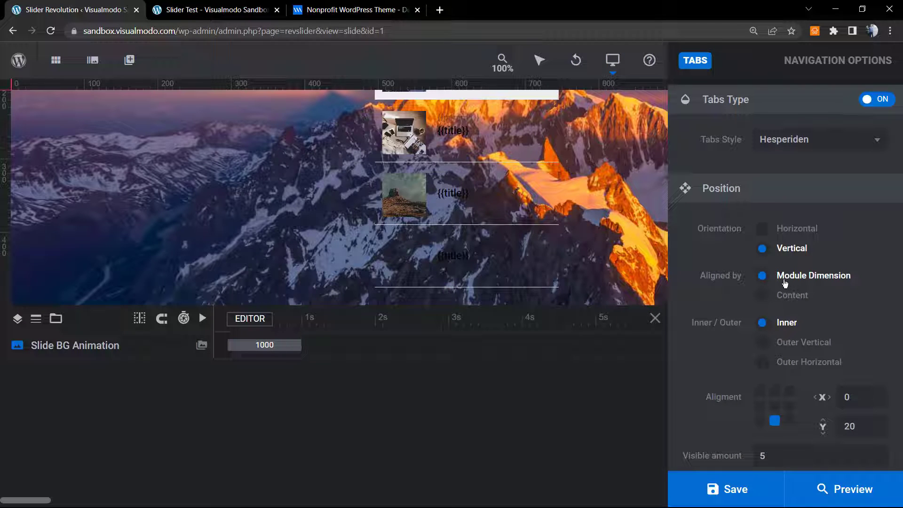
{"action": "scroll", "coordinate": [697, 279], "scroll_direction": "up", "scroll_amount": 2}
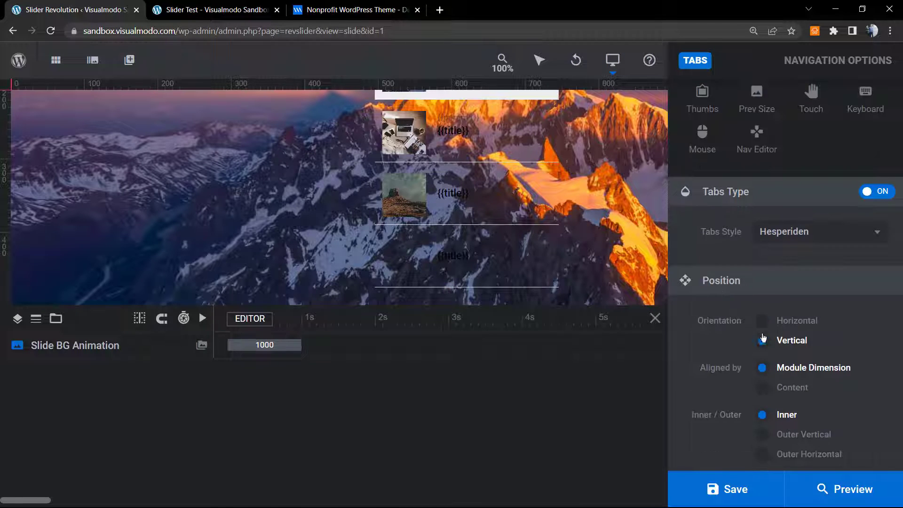
{"action": "scroll", "coordinate": [765, 352], "scroll_direction": "down", "scroll_amount": 4}
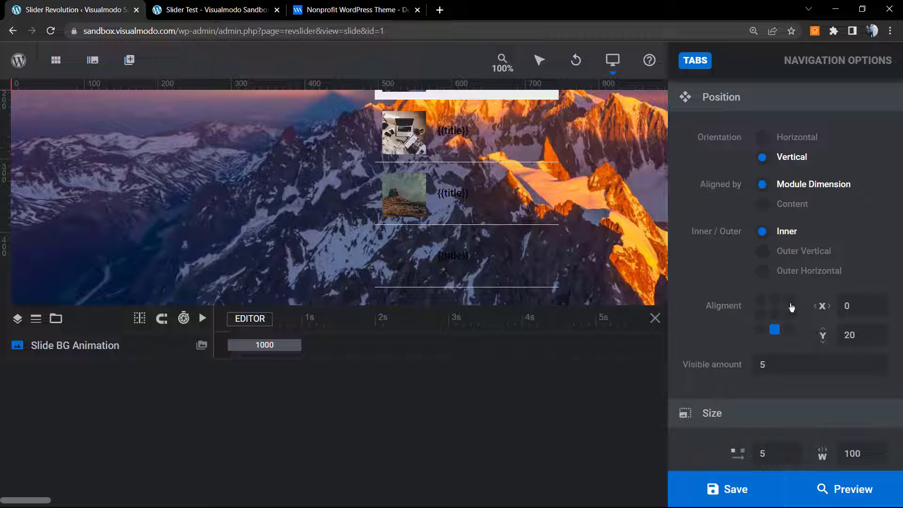
{"action": "left_click", "coordinate": [790, 330]}
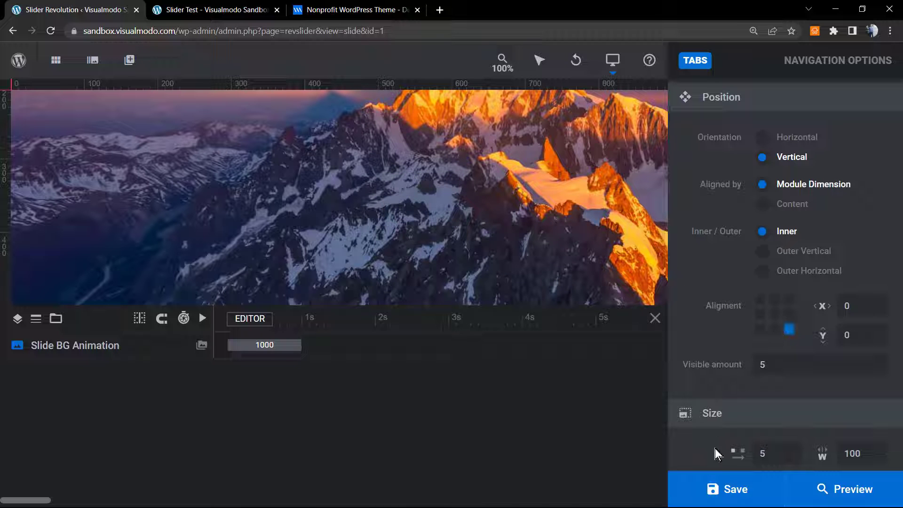
{"action": "left_click", "coordinate": [718, 487]}
Step: Reload the live Slider Test page, try the vertical Number 2 and Number 1 tabs, and return to the editor
{"action": "left_click", "coordinate": [337, 9]}
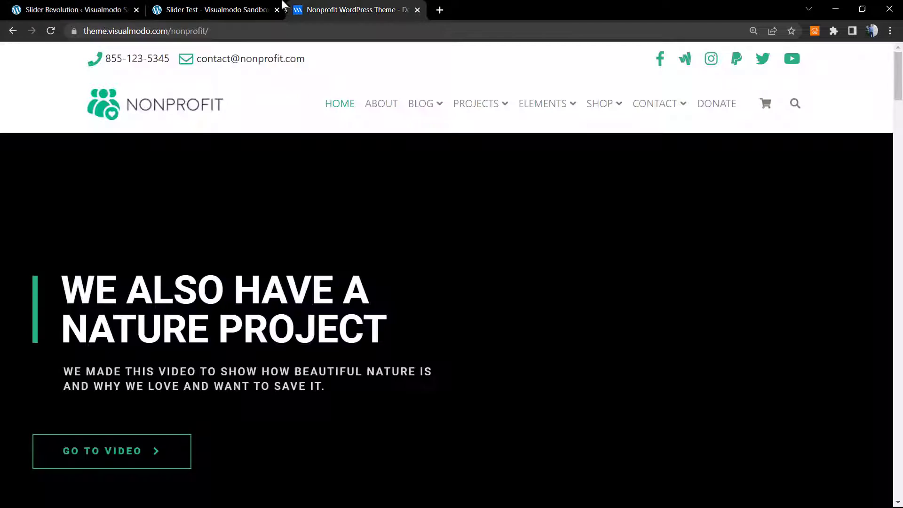
{"action": "left_click", "coordinate": [263, 10]}
{"action": "key", "text": "F5"}
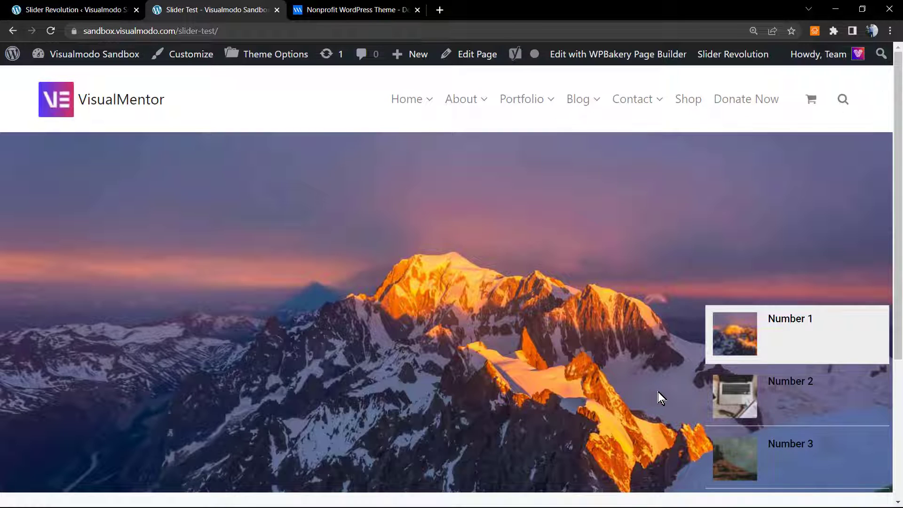
{"action": "left_click", "coordinate": [810, 393]}
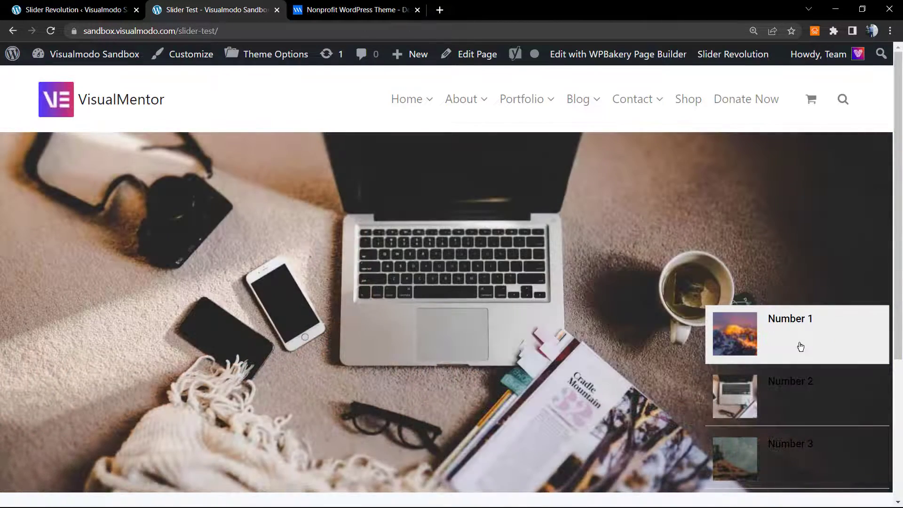
{"action": "left_click", "coordinate": [800, 347]}
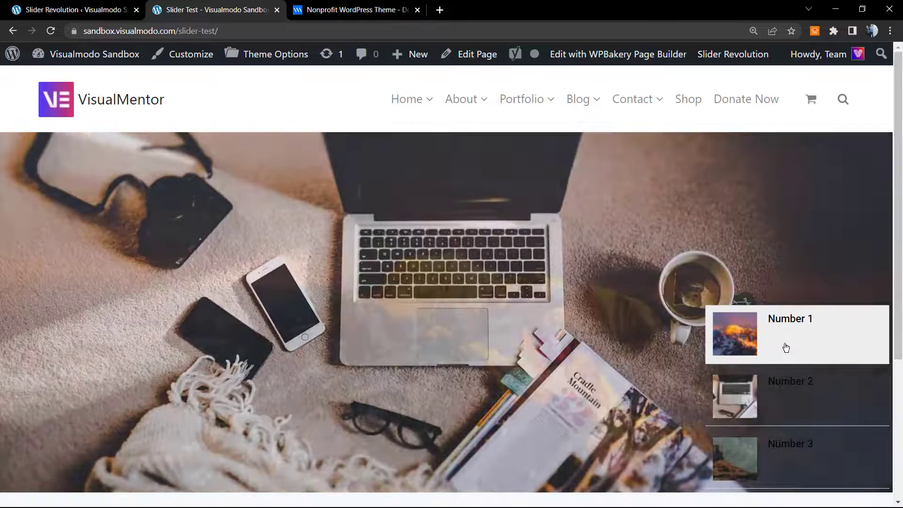
{"action": "left_click", "coordinate": [95, 9]}
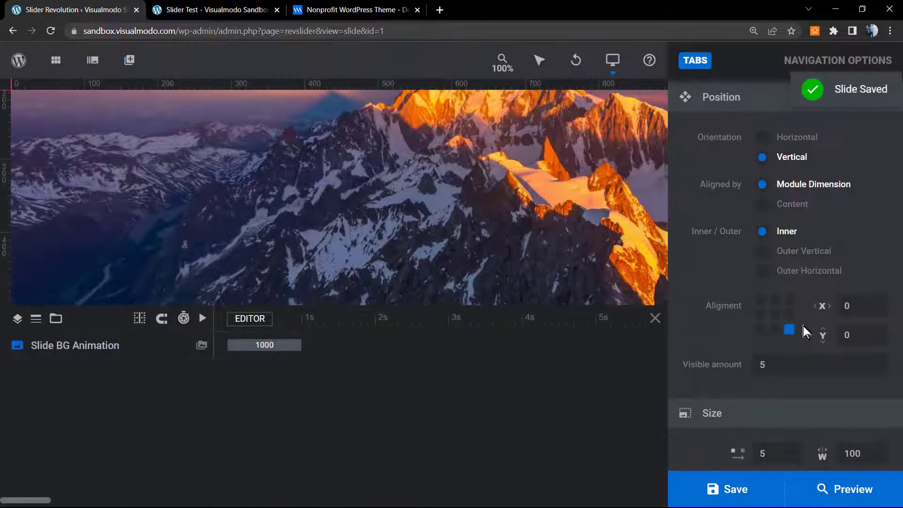
Step: Align the tabs bottom-centre and review tab width 250, spacing 5 and width 100
{"action": "left_click", "coordinate": [775, 330]}
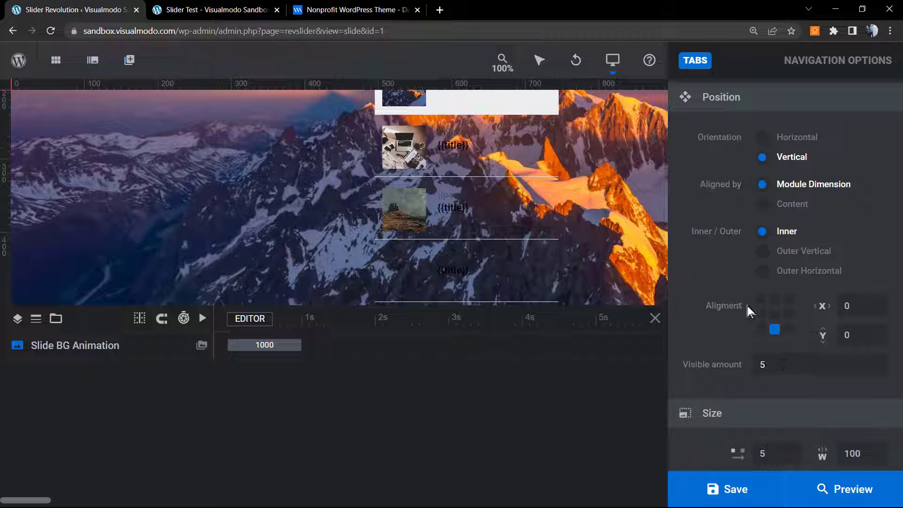
{"action": "scroll", "coordinate": [746, 305], "scroll_direction": "down", "scroll_amount": 4}
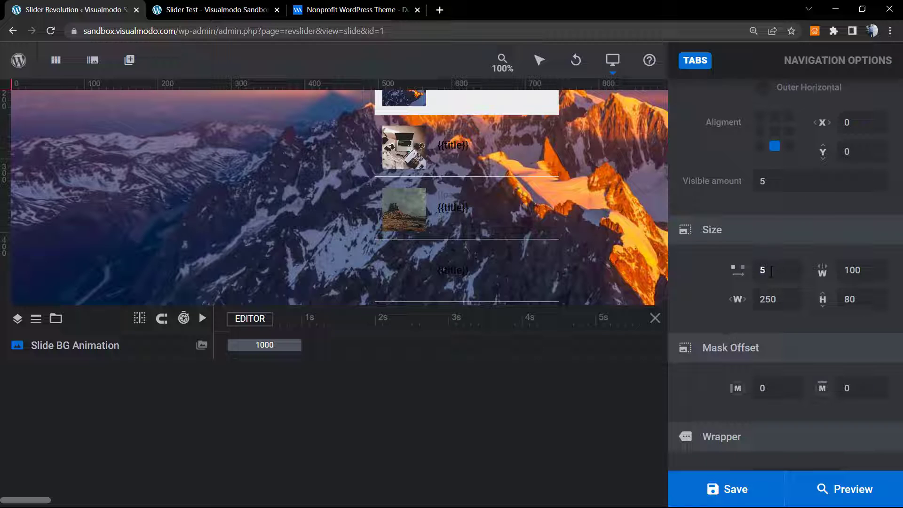
{"action": "left_click", "coordinate": [778, 299]}
{"action": "left_click", "coordinate": [774, 266]}
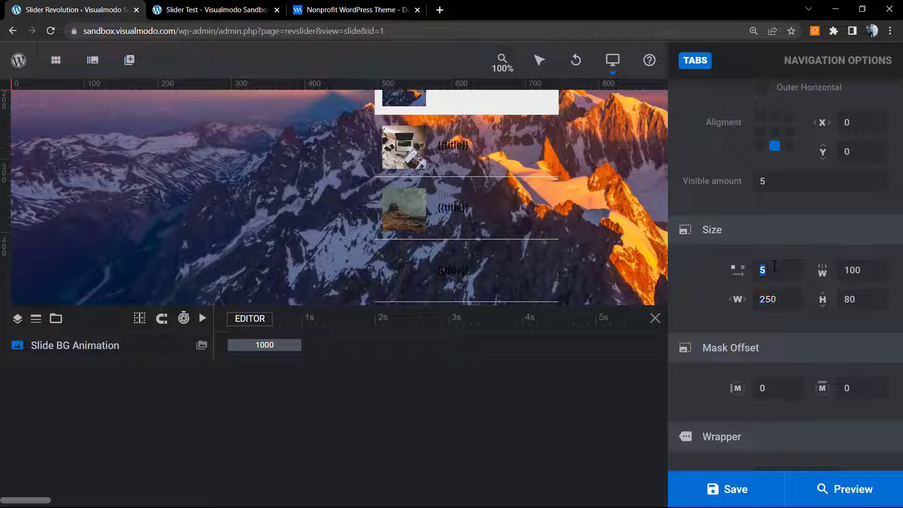
{"action": "left_click", "coordinate": [842, 268]}
Step: Try a red wrapper background, then cancel to keep the wrapper transparent
{"action": "scroll", "coordinate": [734, 294], "scroll_direction": "down", "scroll_amount": 2}
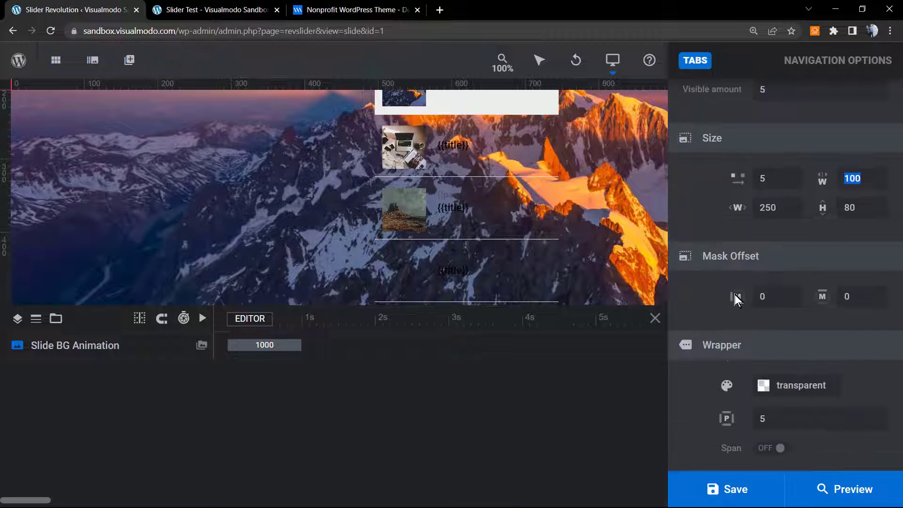
{"action": "scroll", "coordinate": [735, 294], "scroll_direction": "up", "scroll_amount": 2}
{"action": "scroll", "coordinate": [725, 308], "scroll_direction": "down", "scroll_amount": 2}
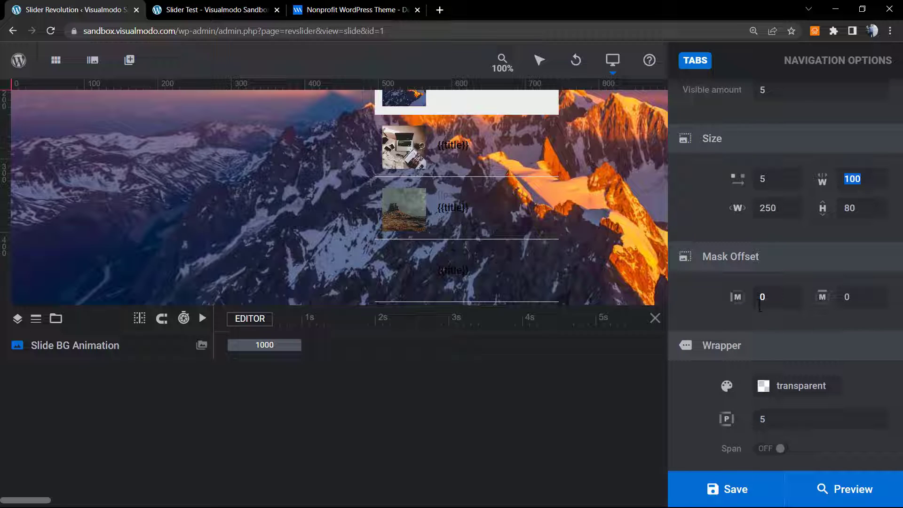
{"action": "scroll", "coordinate": [759, 306], "scroll_direction": "down", "scroll_amount": 2}
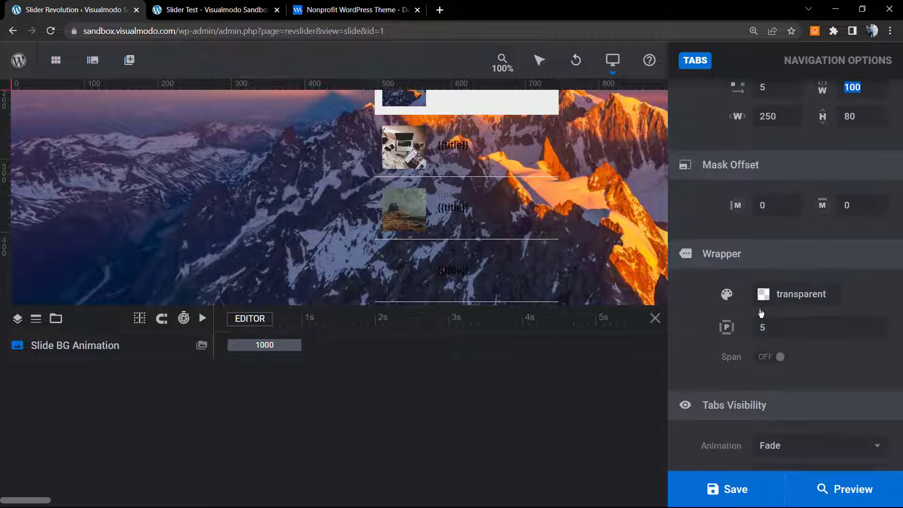
{"action": "left_click", "coordinate": [798, 303]}
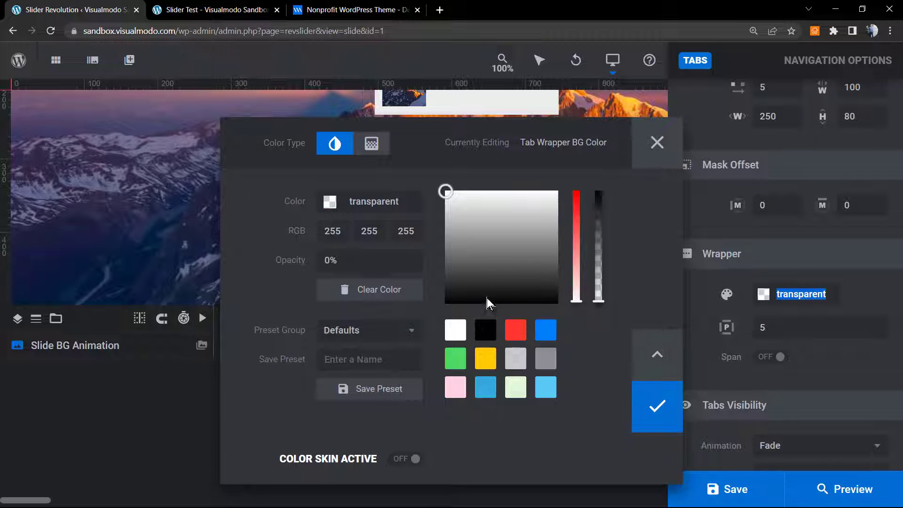
{"action": "left_click", "coordinate": [515, 330]}
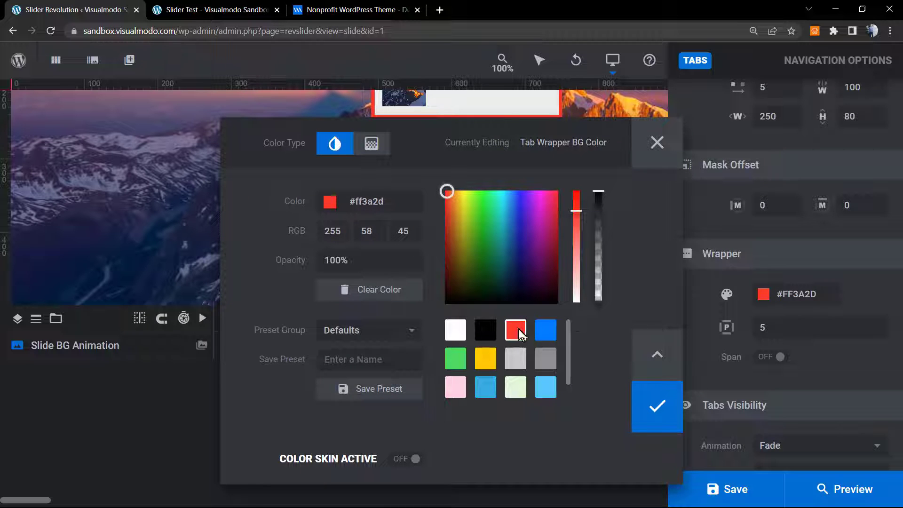
{"action": "left_click", "coordinate": [798, 240]}
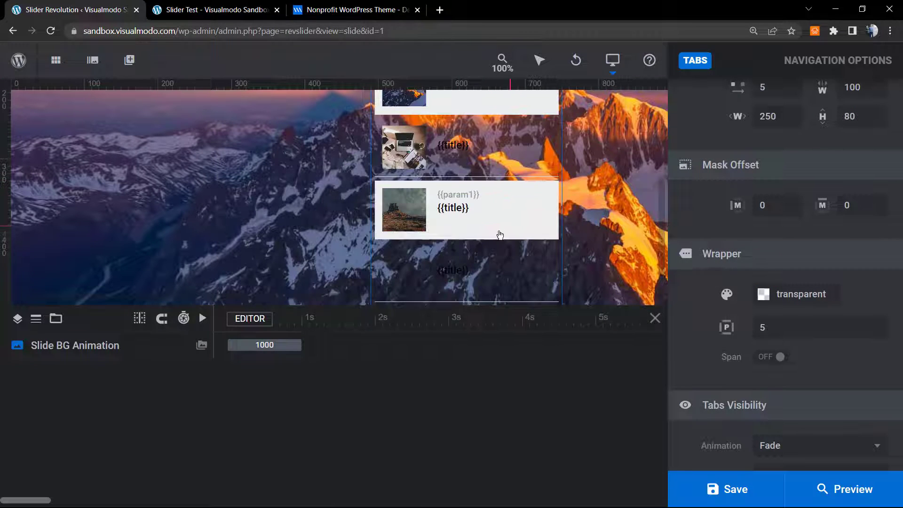
Step: Keep the tab visibility animation on Fade and move on to Style Global
{"action": "scroll", "coordinate": [752, 341], "scroll_direction": "down", "scroll_amount": 2}
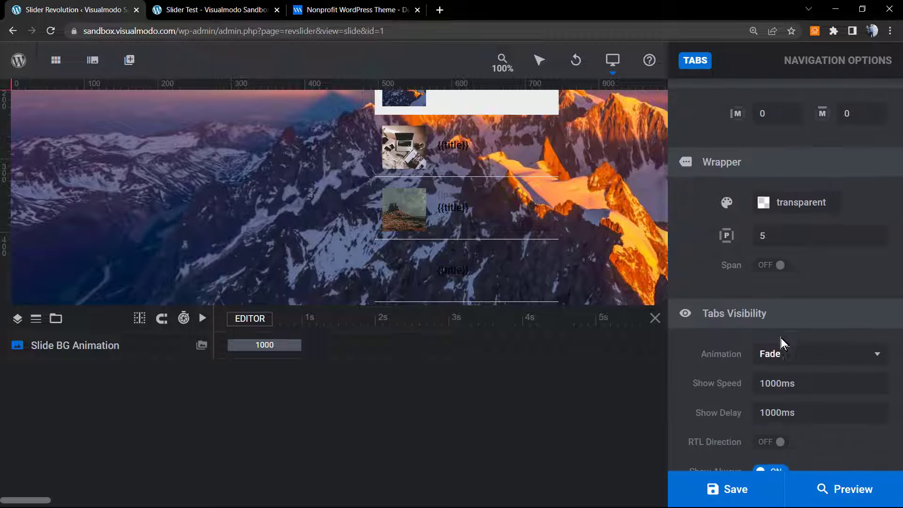
{"action": "scroll", "coordinate": [783, 332], "scroll_direction": "down", "scroll_amount": 2}
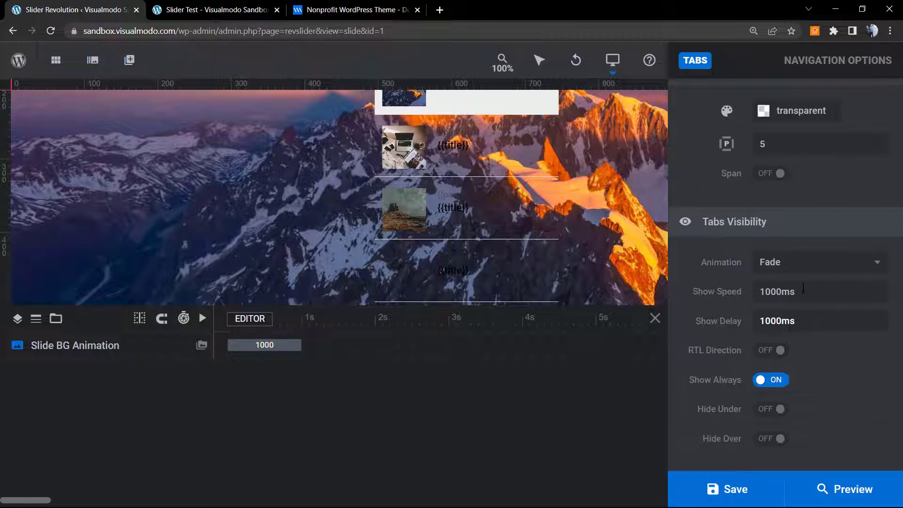
{"action": "left_click", "coordinate": [794, 264]}
{"action": "left_click", "coordinate": [794, 263]}
{"action": "scroll", "coordinate": [775, 310], "scroll_direction": "down", "scroll_amount": 2}
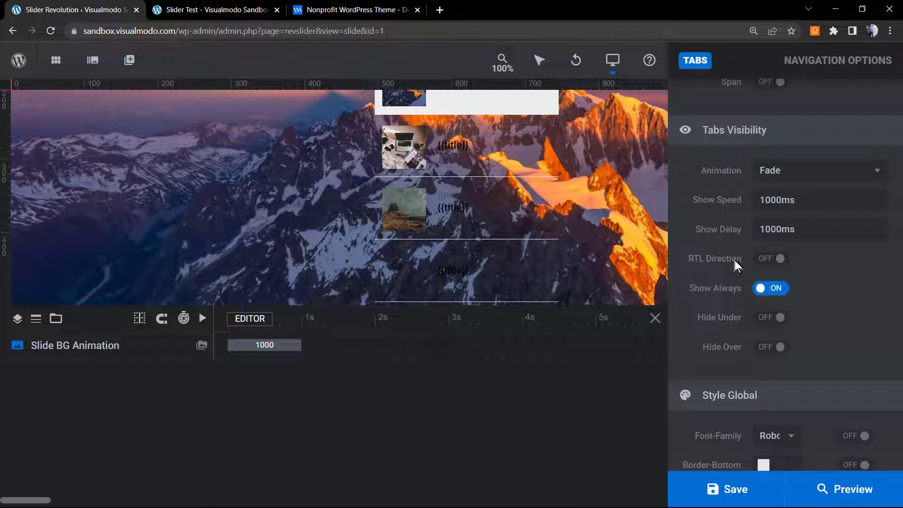
{"action": "scroll", "coordinate": [728, 322], "scroll_direction": "down", "scroll_amount": 4}
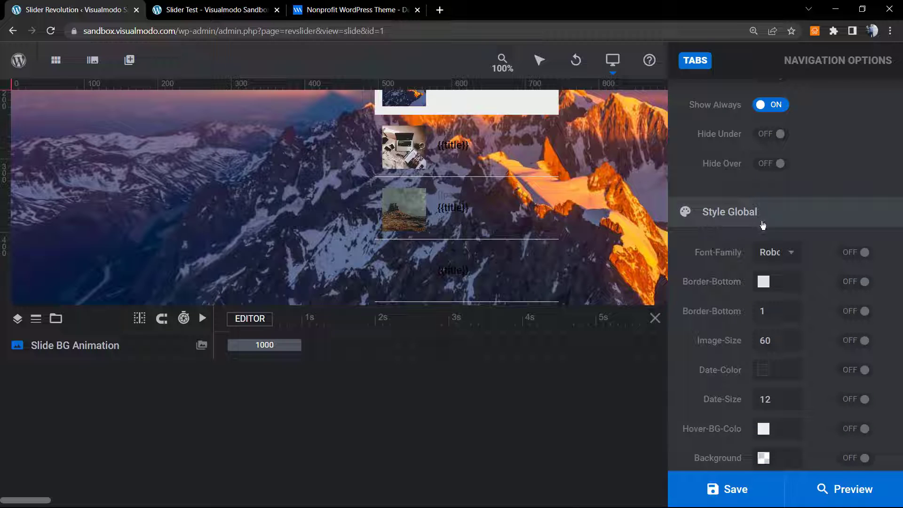
{"action": "scroll", "coordinate": [767, 255], "scroll_direction": "down", "scroll_amount": 2}
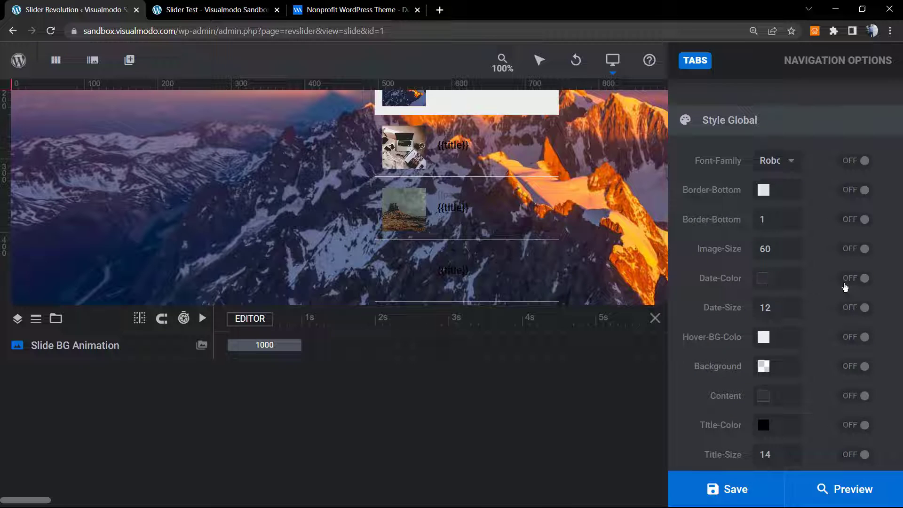
Step: Set the tab Title-Color to white #ffffff, leaving the Date-Color override off
{"action": "left_click", "coordinate": [859, 283]}
{"action": "left_click", "coordinate": [859, 282]}
{"action": "scroll", "coordinate": [712, 309], "scroll_direction": "down", "scroll_amount": 4}
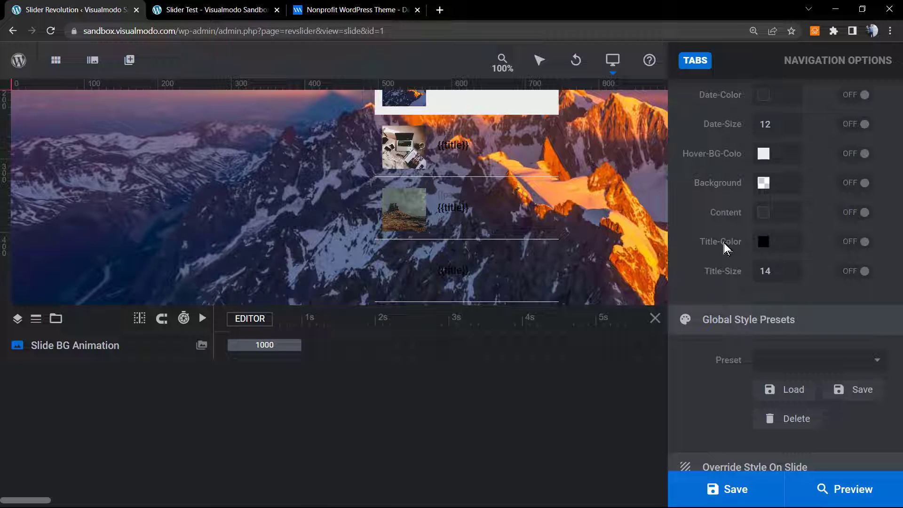
{"action": "scroll", "coordinate": [699, 242], "scroll_direction": "up", "scroll_amount": 2}
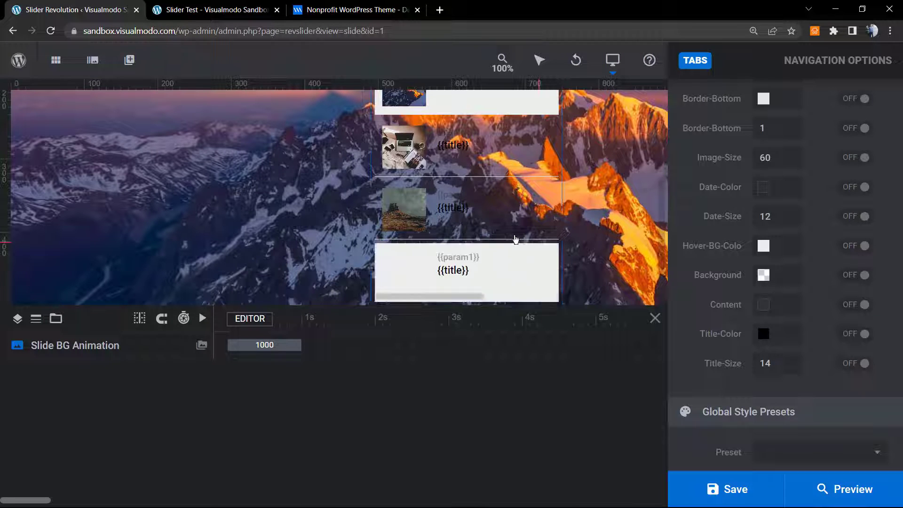
{"action": "left_click", "coordinate": [770, 336]}
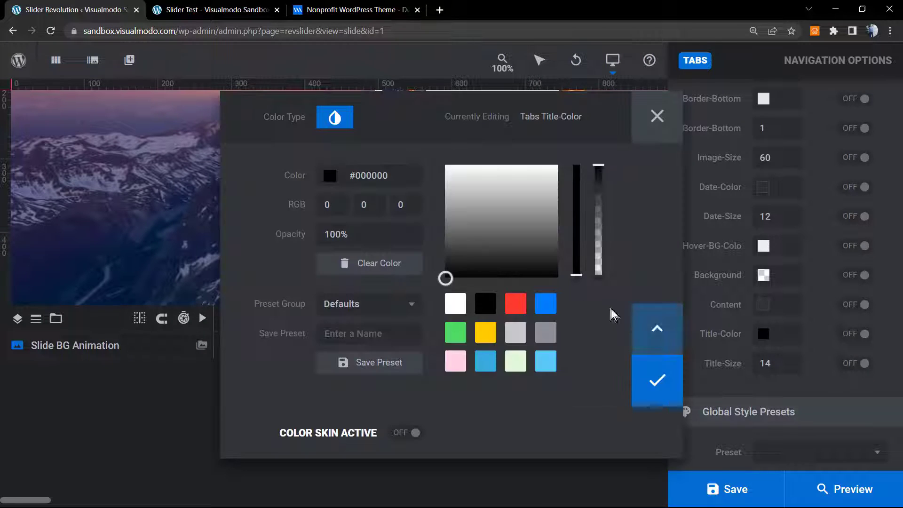
{"action": "left_click", "coordinate": [453, 310]}
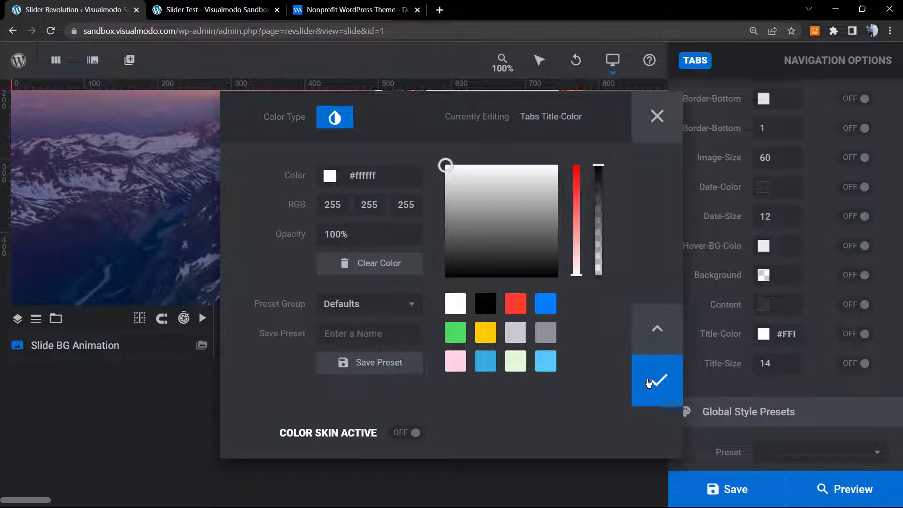
{"action": "left_click", "coordinate": [652, 384]}
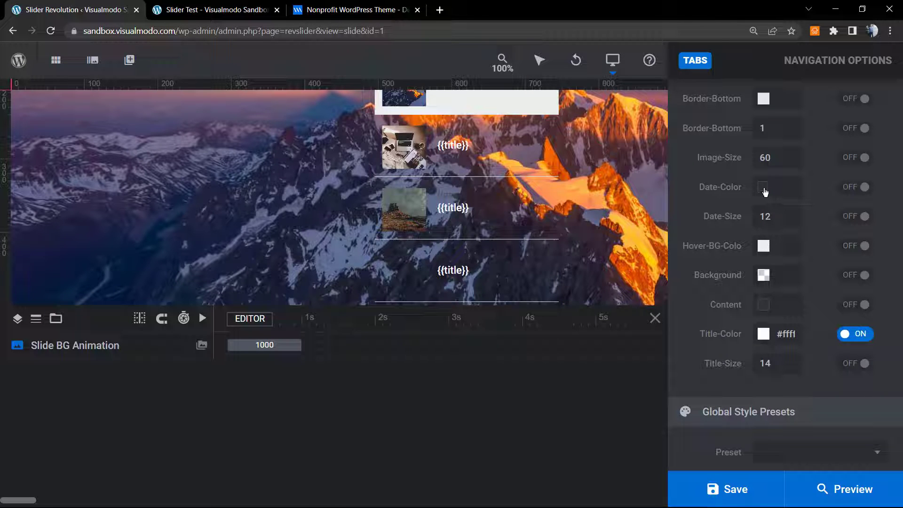
{"action": "scroll", "coordinate": [752, 193], "scroll_direction": "up", "scroll_amount": 4}
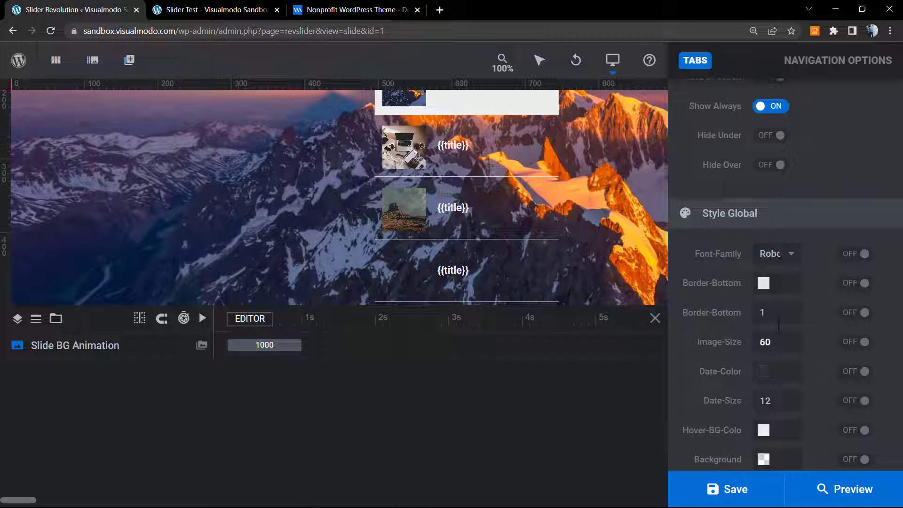
{"action": "scroll", "coordinate": [776, 367], "scroll_direction": "down", "scroll_amount": 8}
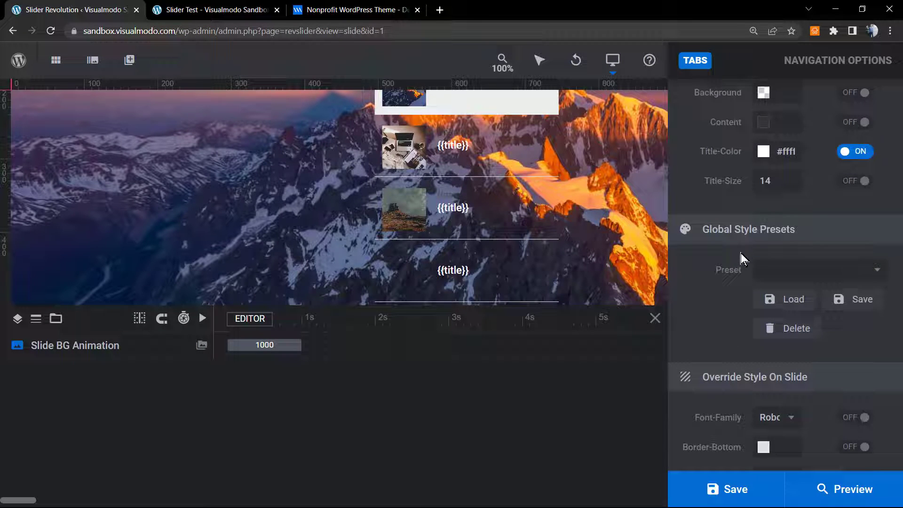
{"action": "double_click", "coordinate": [728, 239]}
{"action": "left_click", "coordinate": [804, 283]}
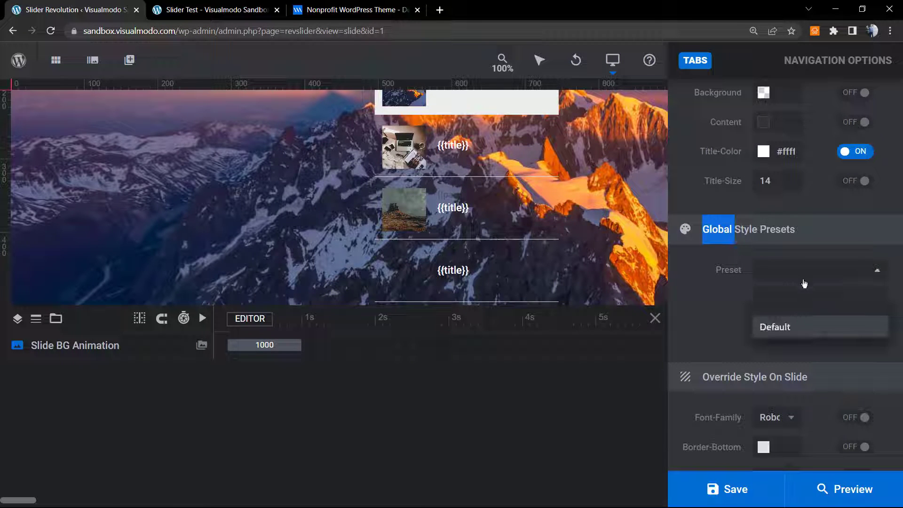
{"action": "left_click", "coordinate": [804, 283]}
{"action": "scroll", "coordinate": [745, 267], "scroll_direction": "up", "scroll_amount": 4}
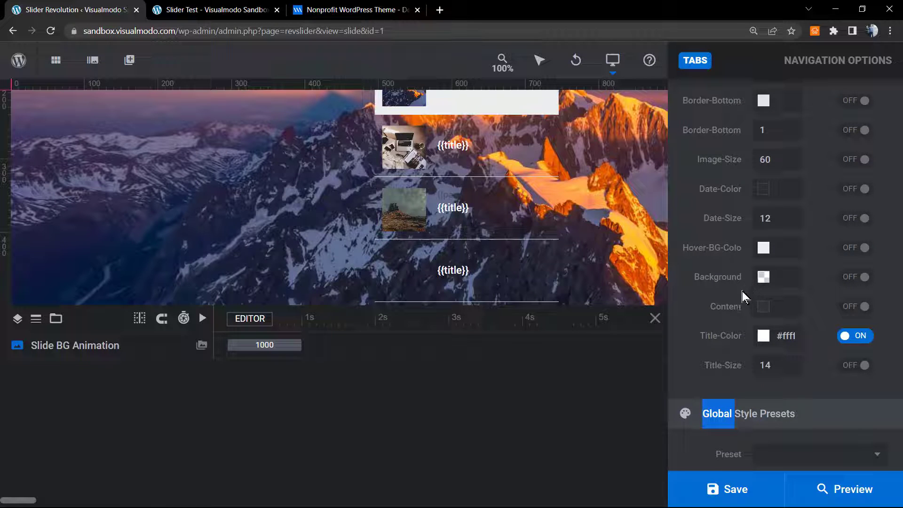
{"action": "scroll", "coordinate": [741, 291], "scroll_direction": "down", "scroll_amount": 8}
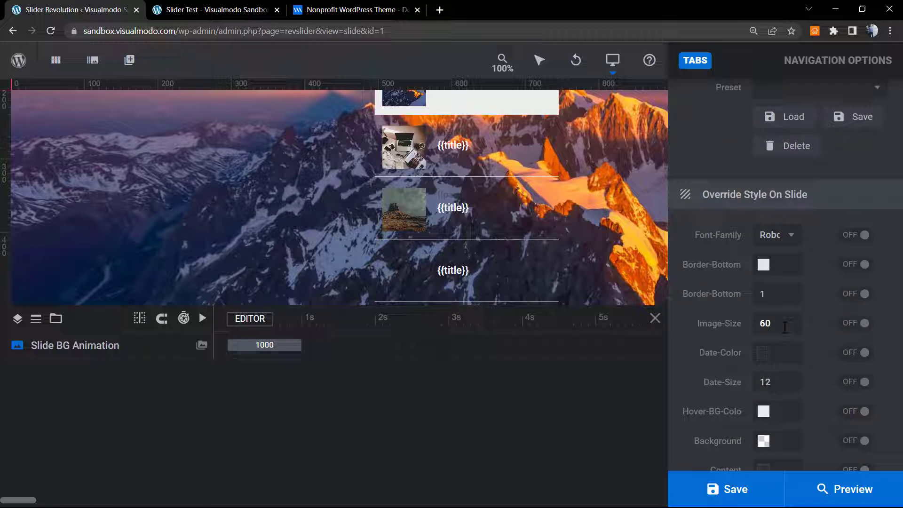
{"action": "scroll", "coordinate": [783, 326], "scroll_direction": "down", "scroll_amount": 2}
{"action": "scroll", "coordinate": [785, 331], "scroll_direction": "up", "scroll_amount": 4}
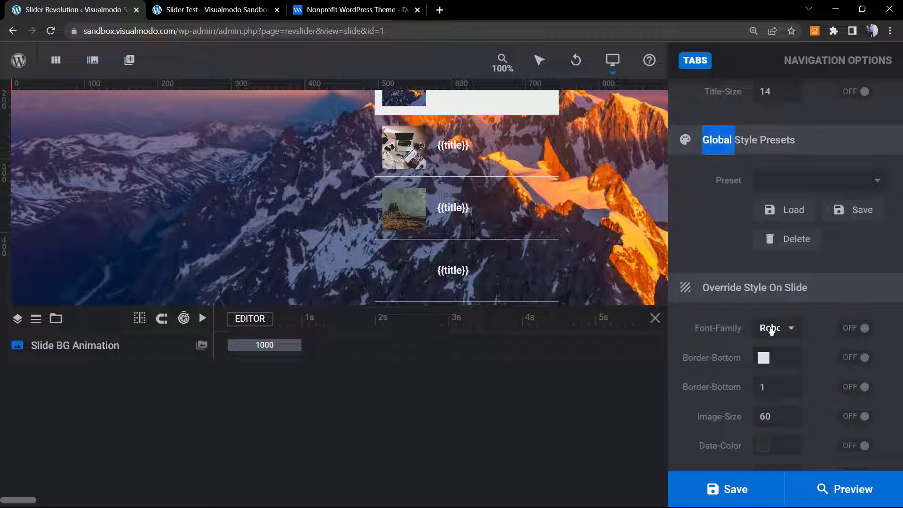
{"action": "scroll", "coordinate": [772, 334], "scroll_direction": "down", "scroll_amount": 4}
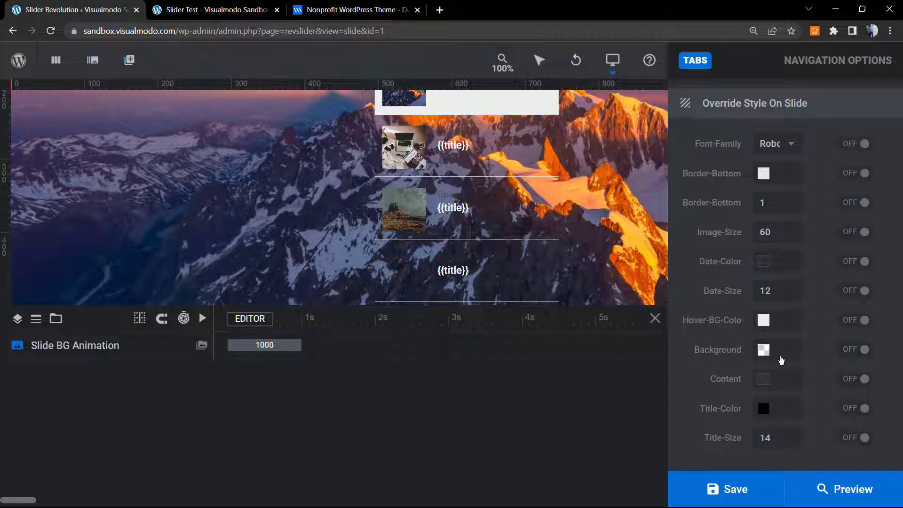
Step: Set the tab Background override to light grey #c7c7cc and save the slide
{"action": "left_click", "coordinate": [766, 350]}
{"action": "left_click", "coordinate": [515, 332]}
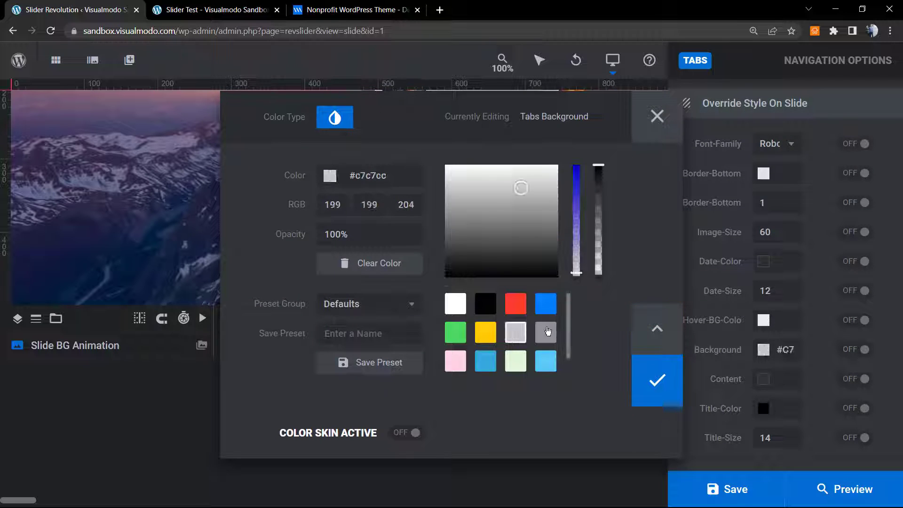
{"action": "left_click", "coordinate": [656, 373]}
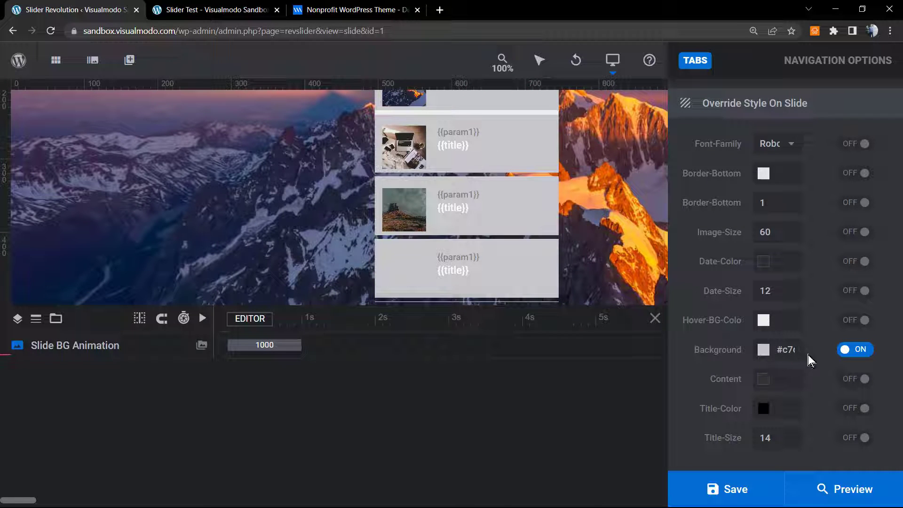
{"action": "left_click", "coordinate": [752, 489]}
Step: Reload the live Slider Test page with F5 to see the saved tabs
{"action": "left_click", "coordinate": [348, 10]}
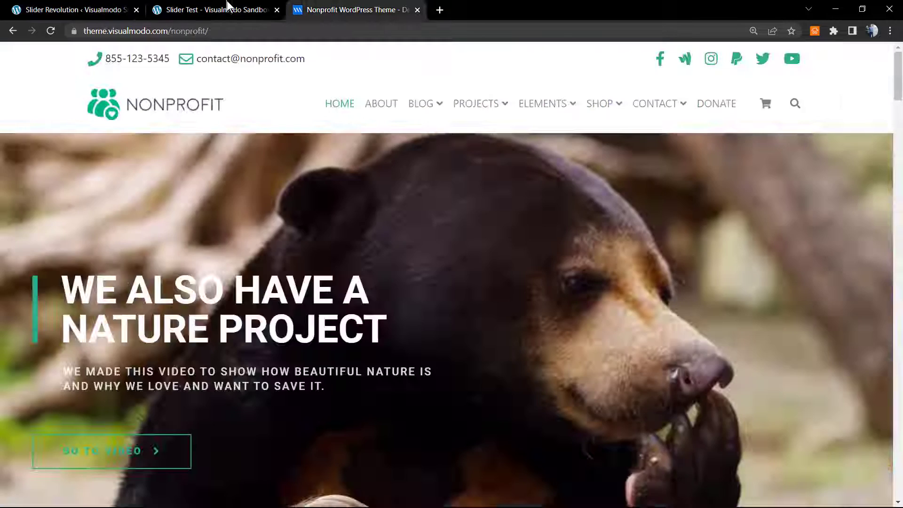
{"action": "left_click", "coordinate": [227, 5]}
{"action": "key", "text": "F5"}
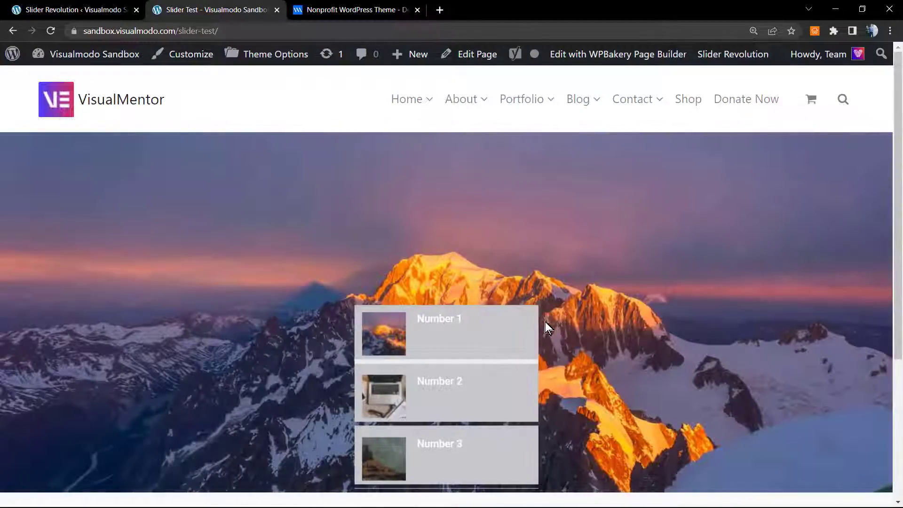
Step: Try tabs Number 2, 3 and 1 on the live page, then return to the editor
{"action": "left_click", "coordinate": [458, 401]}
{"action": "left_click", "coordinate": [488, 454]}
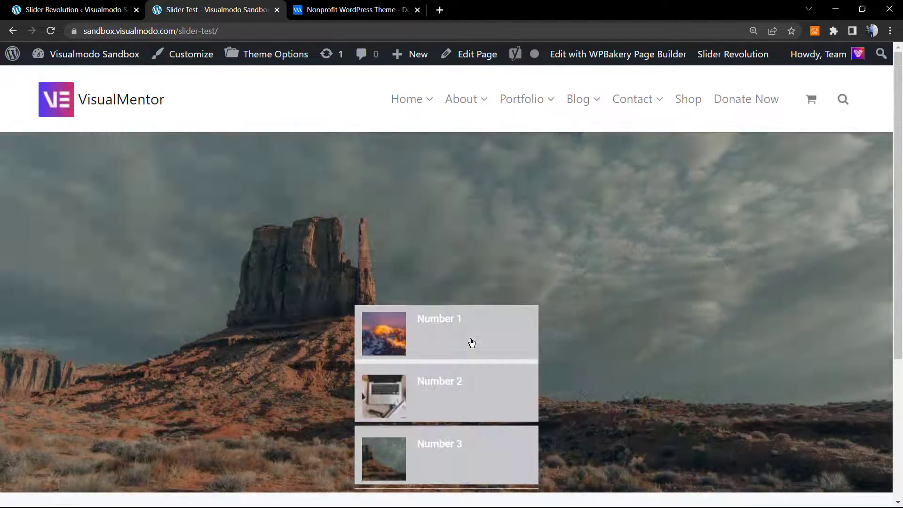
{"action": "left_click", "coordinate": [471, 342]}
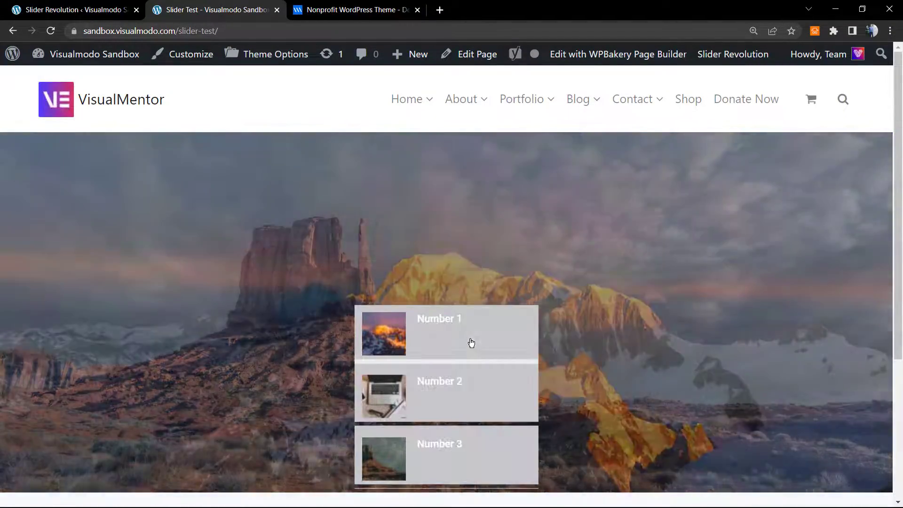
{"action": "left_click", "coordinate": [101, 8]}
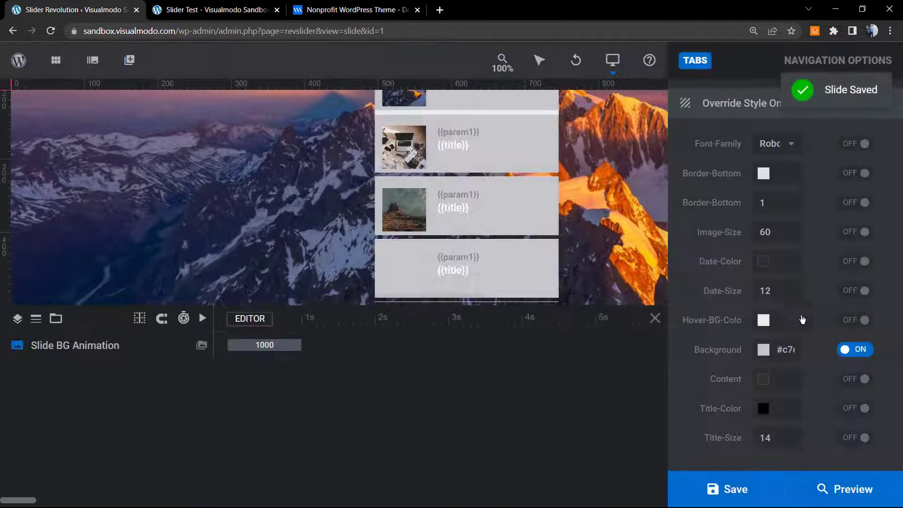
Step: Choose Metis from the Tabs Style dropdown
{"action": "scroll", "coordinate": [802, 319], "scroll_direction": "up", "scroll_amount": 5}
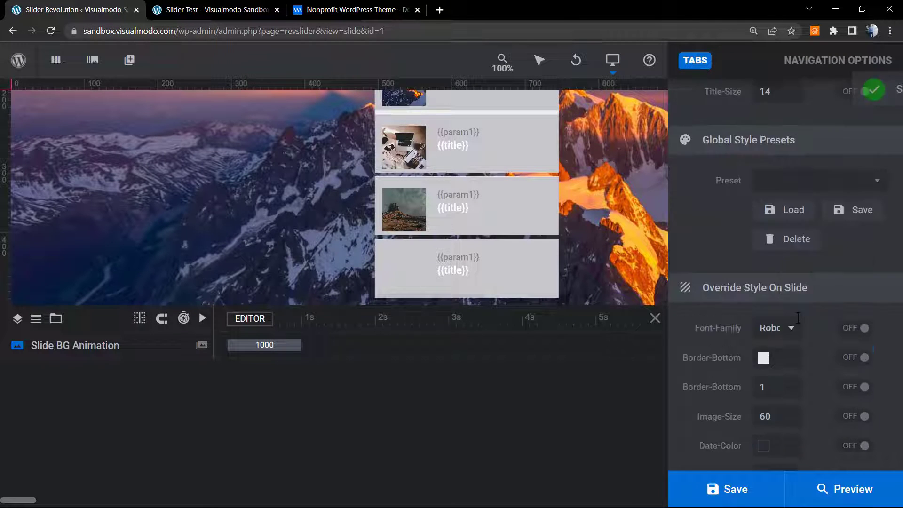
{"action": "scroll", "coordinate": [782, 312], "scroll_direction": "down", "scroll_amount": 5}
{"action": "scroll", "coordinate": [777, 309], "scroll_direction": "down", "scroll_amount": 10}
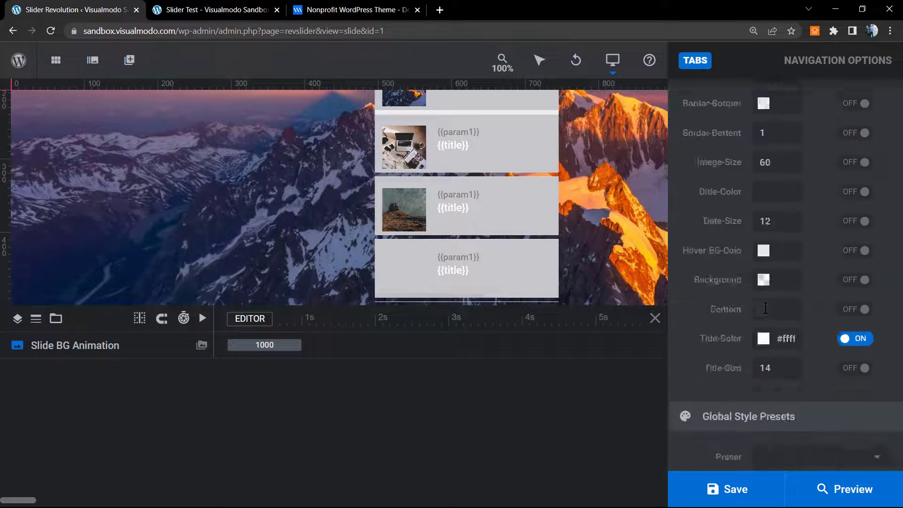
{"action": "scroll", "coordinate": [767, 301], "scroll_direction": "up", "scroll_amount": 4}
{"action": "scroll", "coordinate": [762, 299], "scroll_direction": "up", "scroll_amount": 8}
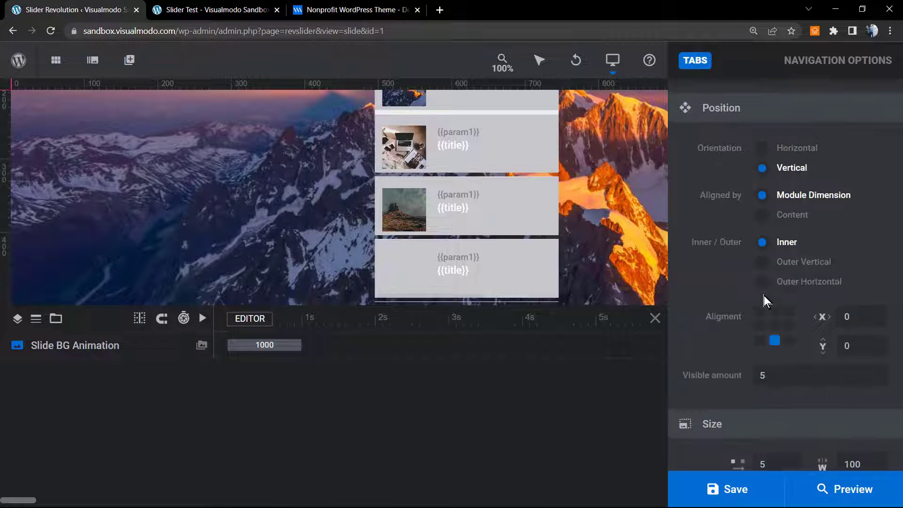
{"action": "left_click", "coordinate": [804, 325]}
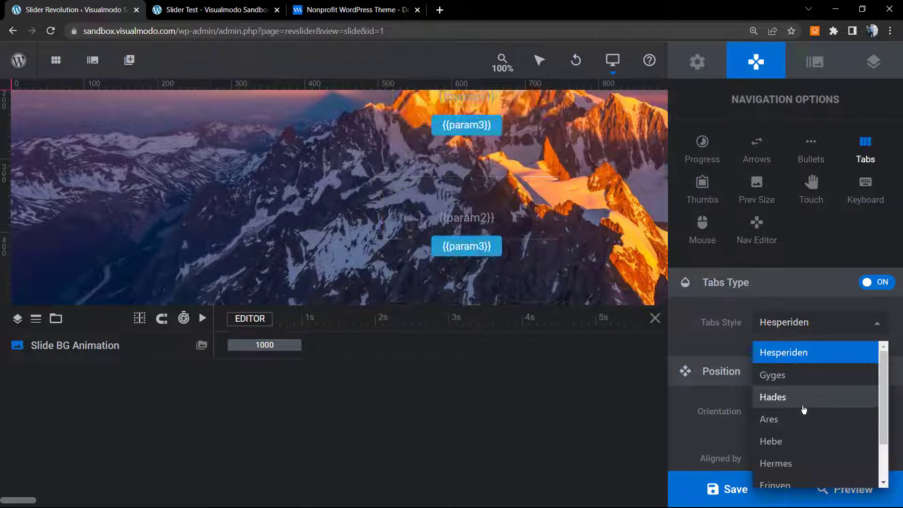
{"action": "scroll", "coordinate": [803, 414], "scroll_direction": "down", "scroll_amount": 1}
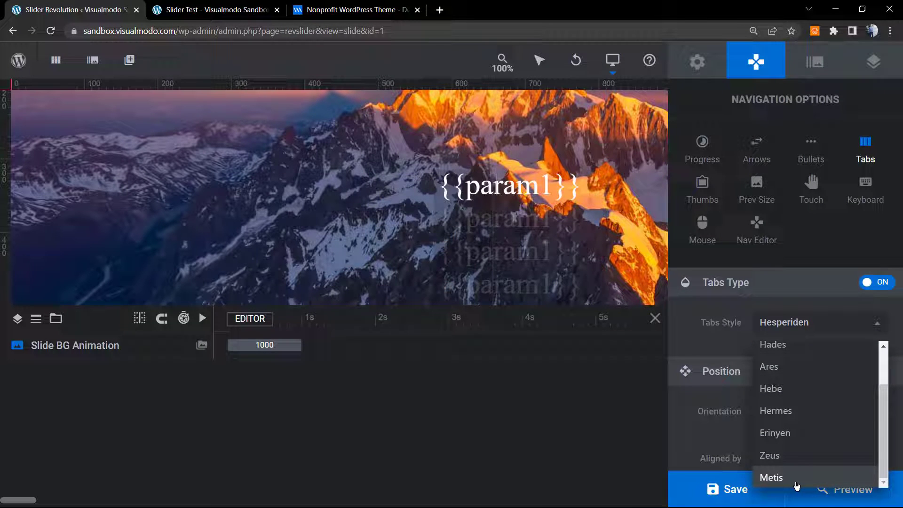
{"action": "left_click", "coordinate": [791, 480]}
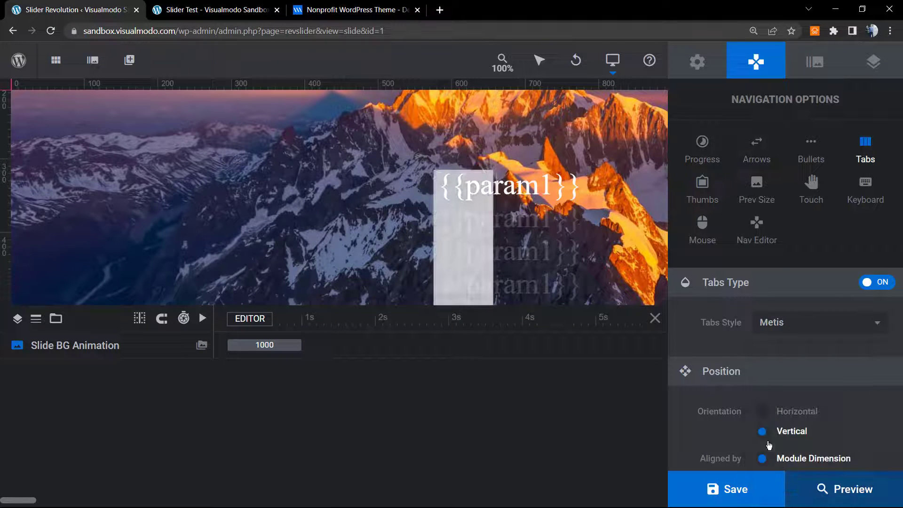
Step: Save the Metis tabs, then set their Orientation to Horizontal
{"action": "left_click", "coordinate": [733, 489]}
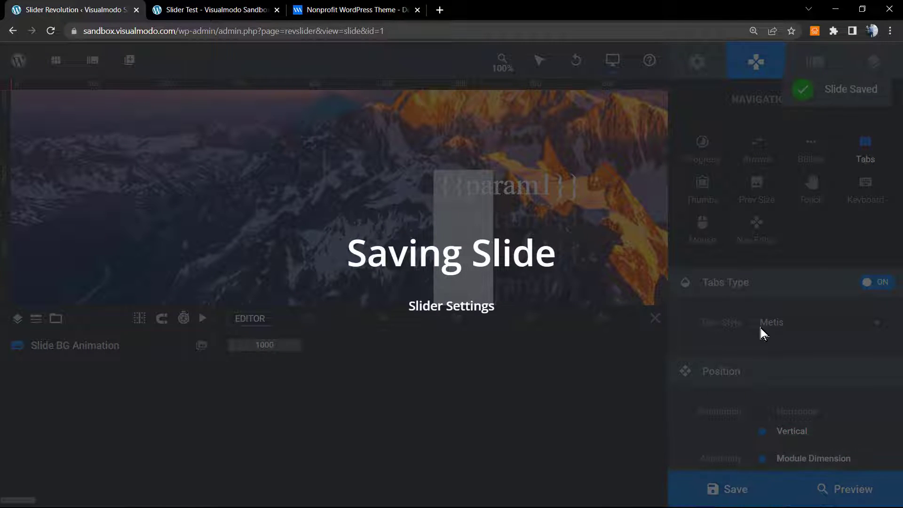
{"action": "scroll", "coordinate": [845, 331], "scroll_direction": "down", "scroll_amount": 4}
{"action": "scroll", "coordinate": [845, 331], "scroll_direction": "down", "scroll_amount": 5}
{"action": "scroll", "coordinate": [816, 342], "scroll_direction": "up", "scroll_amount": 5}
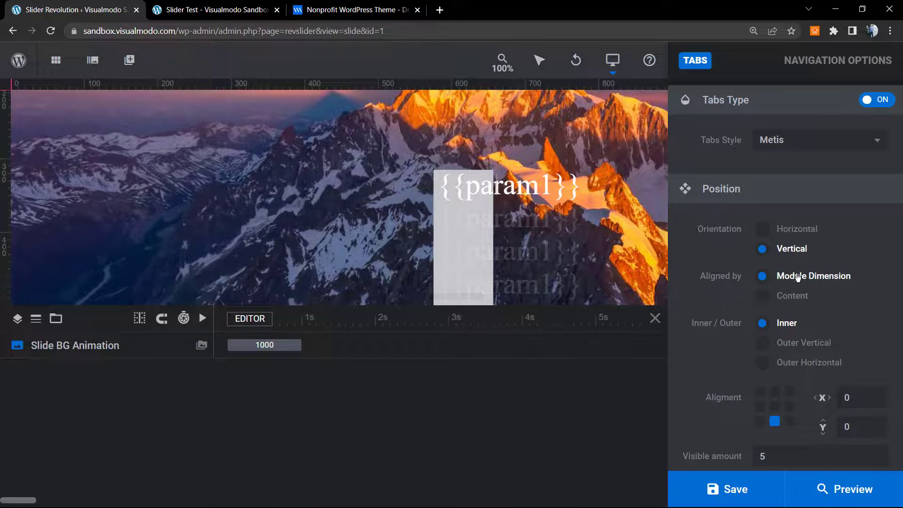
{"action": "left_click", "coordinate": [781, 235]}
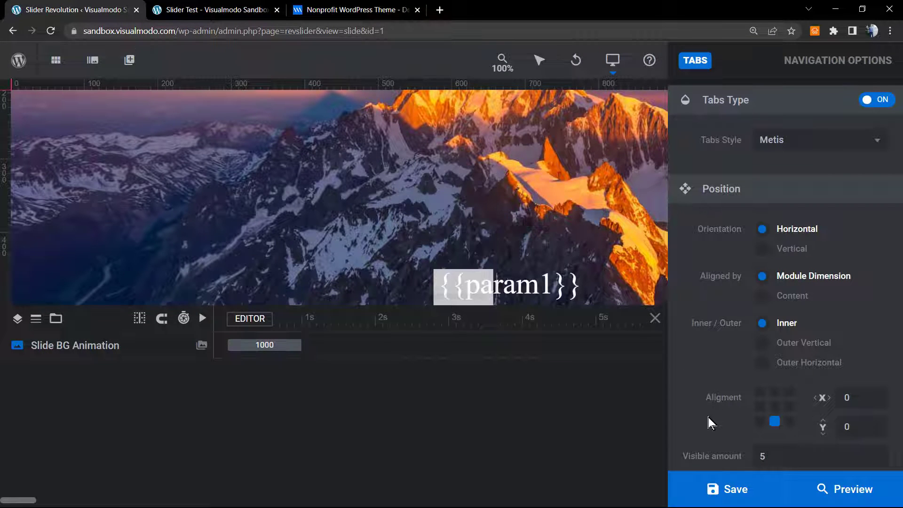